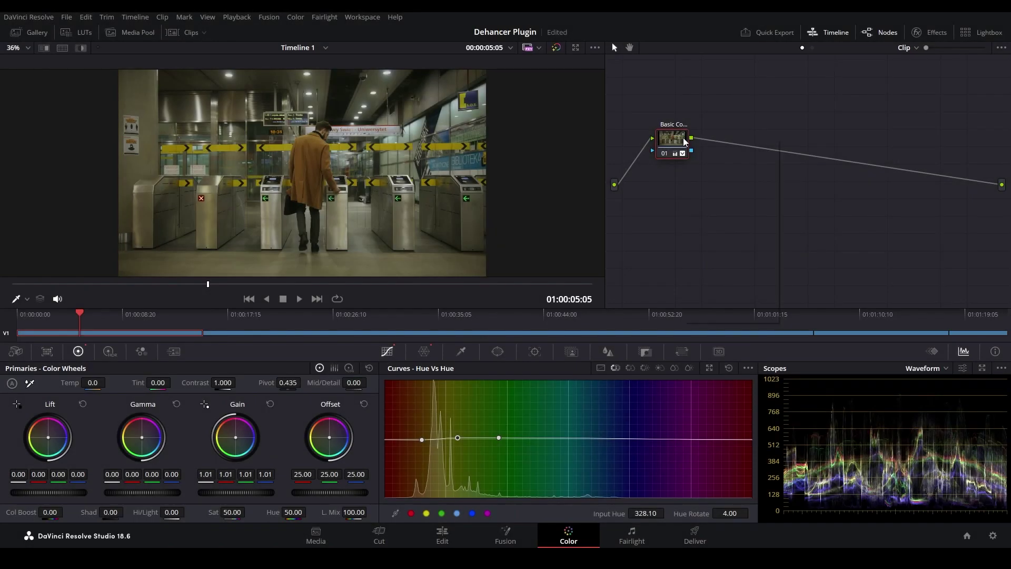
# Add a serial node after node 01 and label it "Dehancer".
pyautogui.rightClick(684, 141)
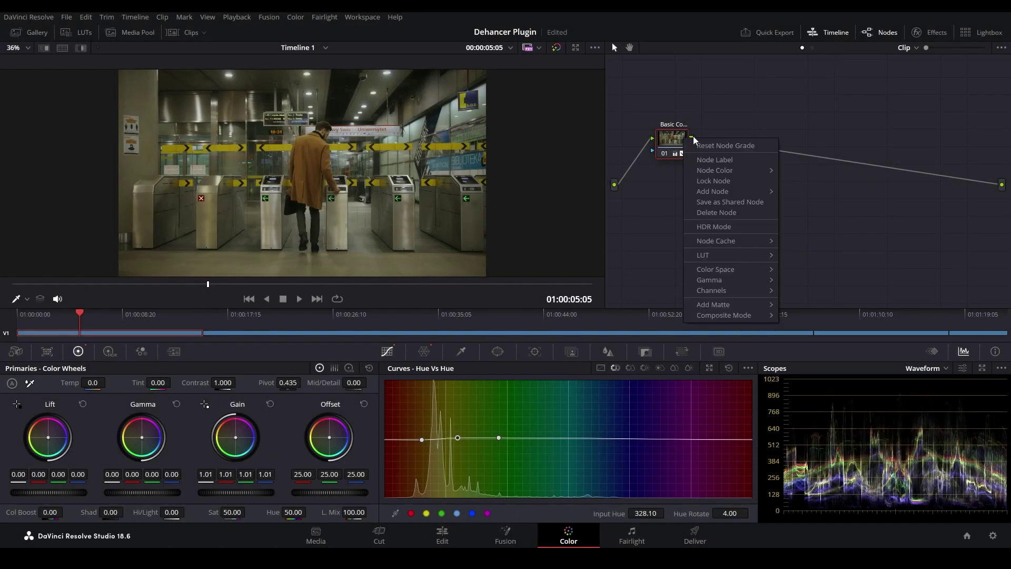
pyautogui.moveTo(735, 192)
pyautogui.click(808, 191)
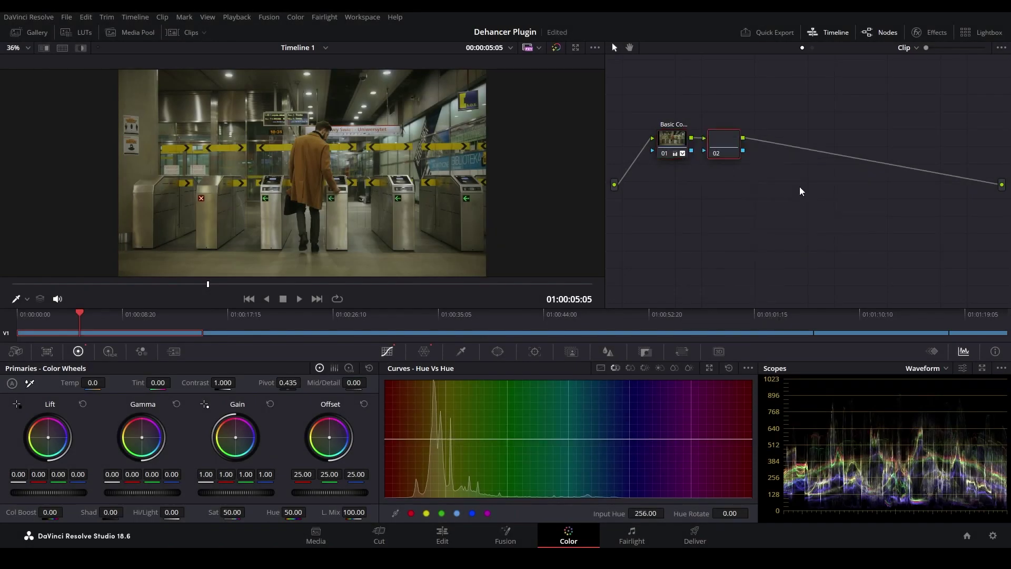
pyautogui.rightClick(725, 139)
pyautogui.click(771, 158)
pyautogui.write('Dehan')
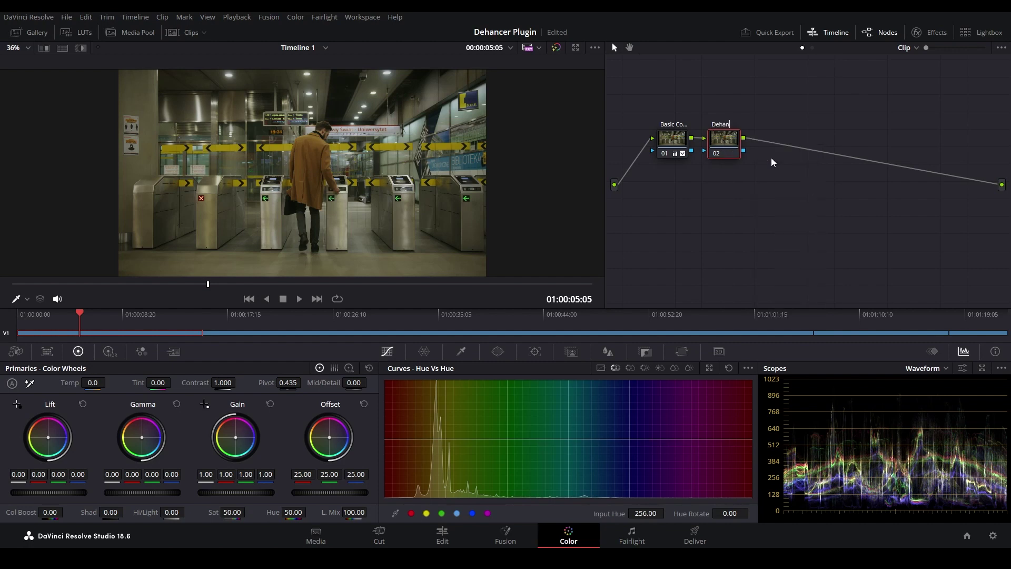
pyautogui.write('cer')
pyautogui.press('Return')
# Search the effects library for "Dehan" and apply Dehancer Pro 7.1.3 to the Dehancer node.
pyautogui.click(931, 34)
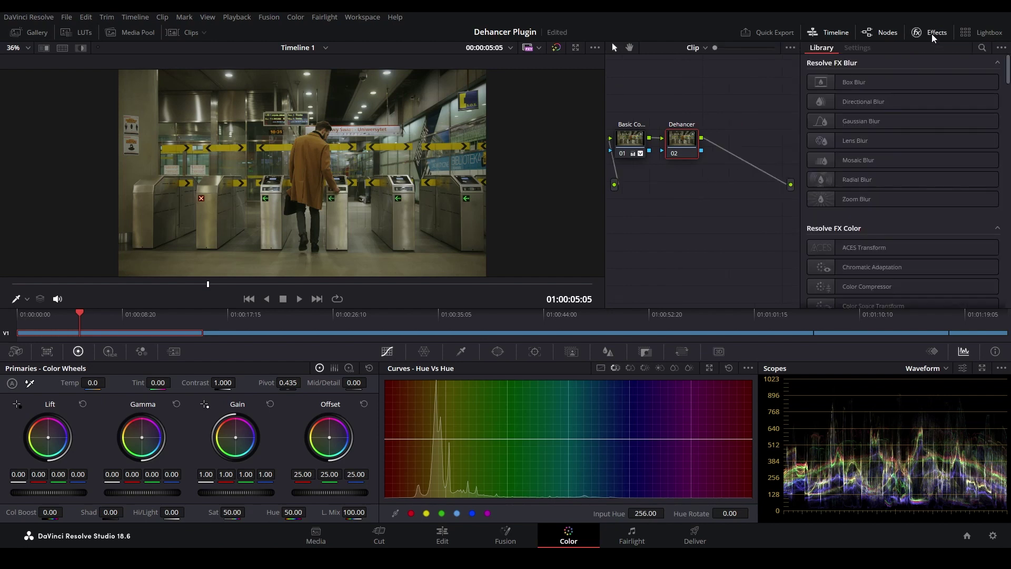
pyautogui.click(981, 48)
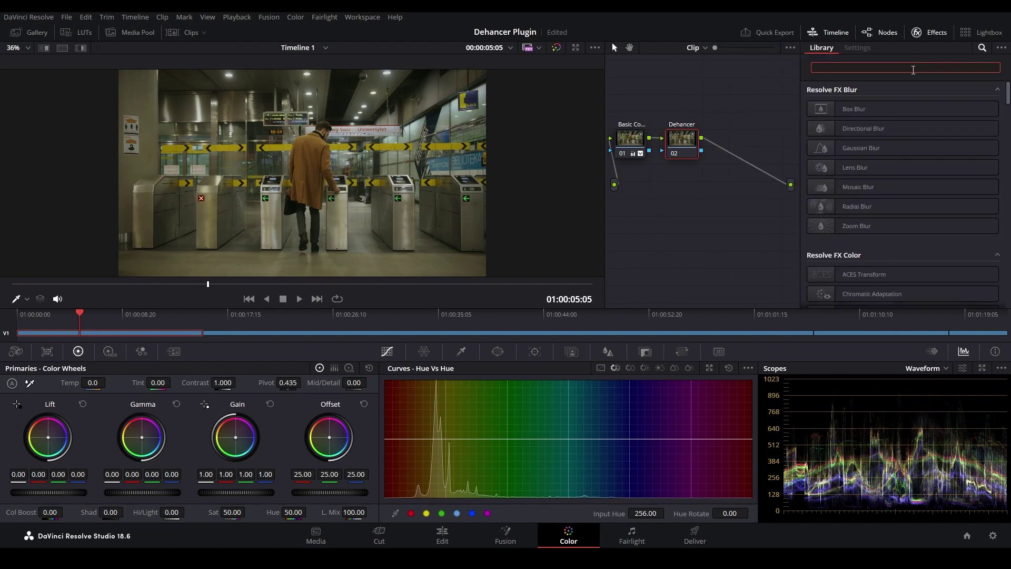
pyautogui.write('Dehan')
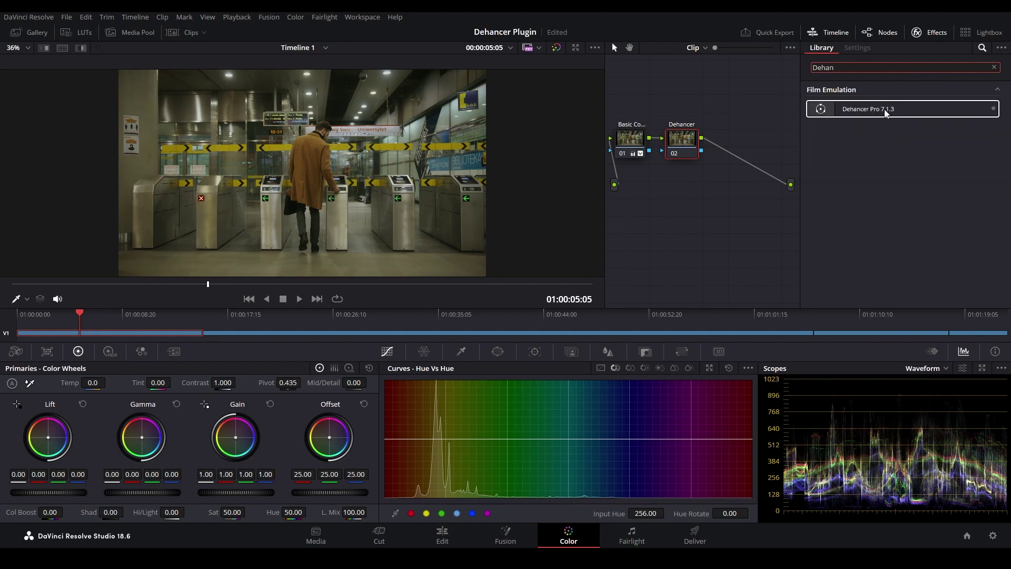
pyautogui.moveTo(885, 108); pyautogui.dragTo(690, 141)
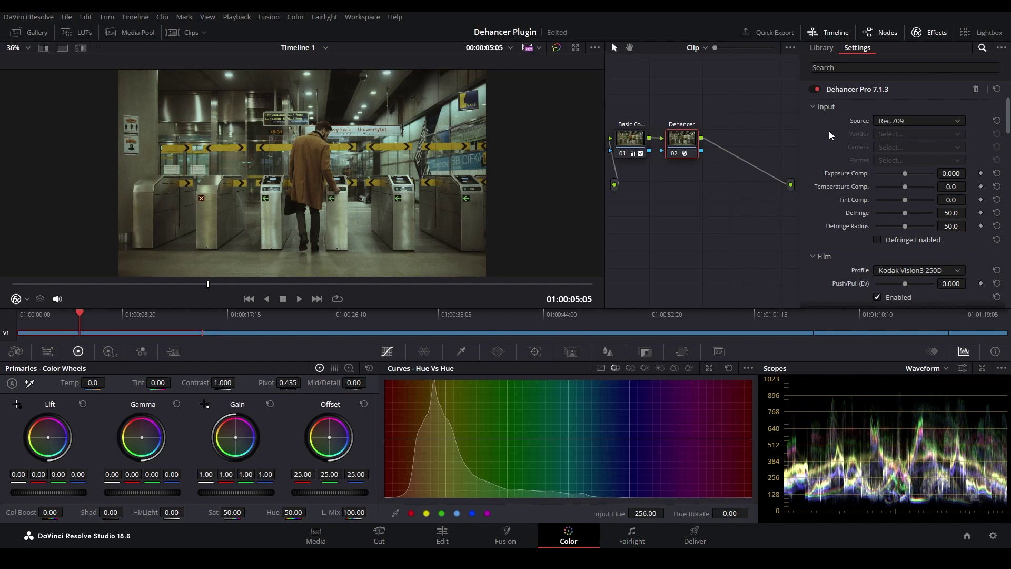
# Look through all of the Dehancer Pro setting sections, from Input to Options, including the Monitor options.
pyautogui.scroll(-8, 877, 277)
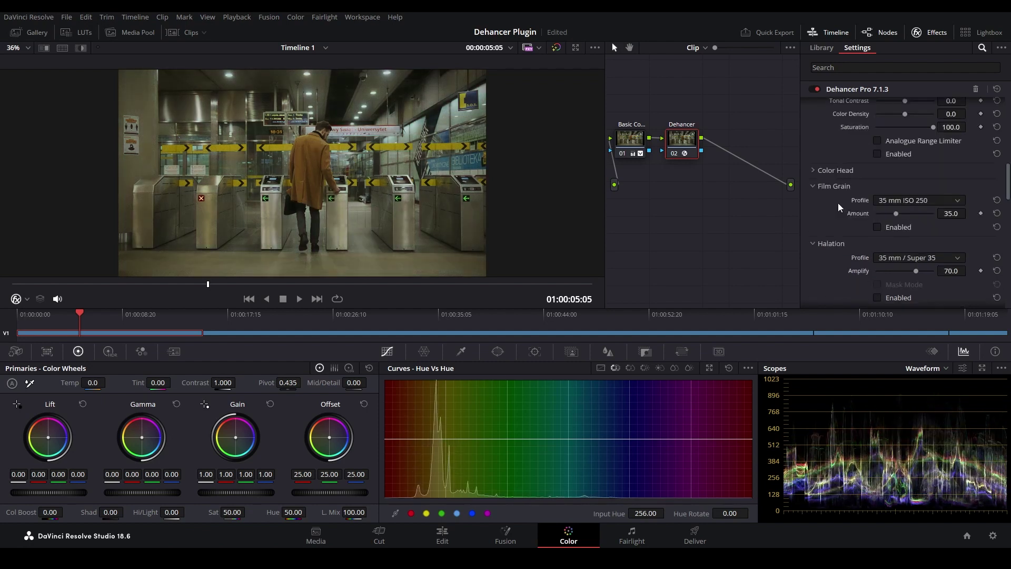
pyautogui.scroll(-6, 840, 211)
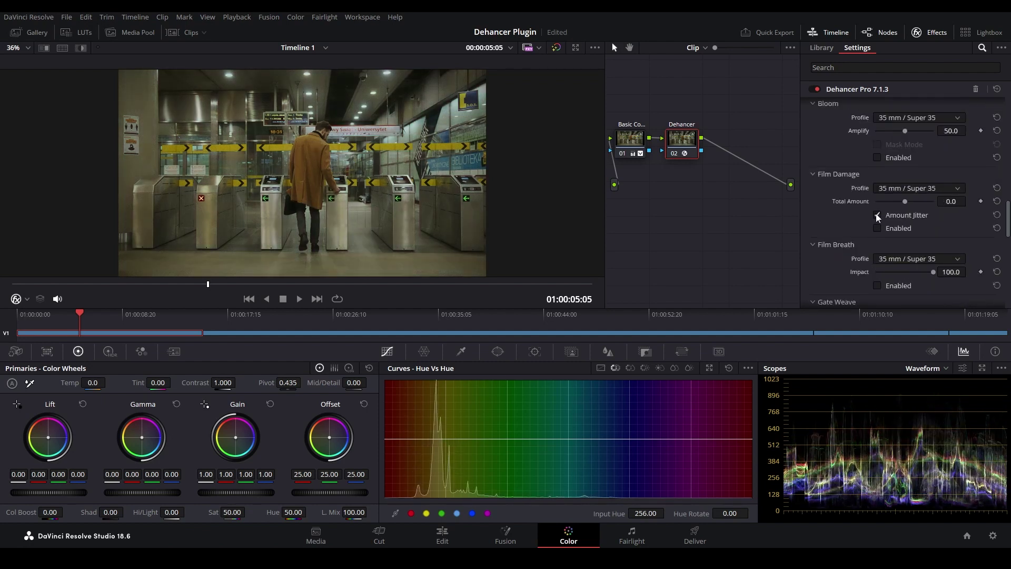
pyautogui.scroll(-6, 827, 212)
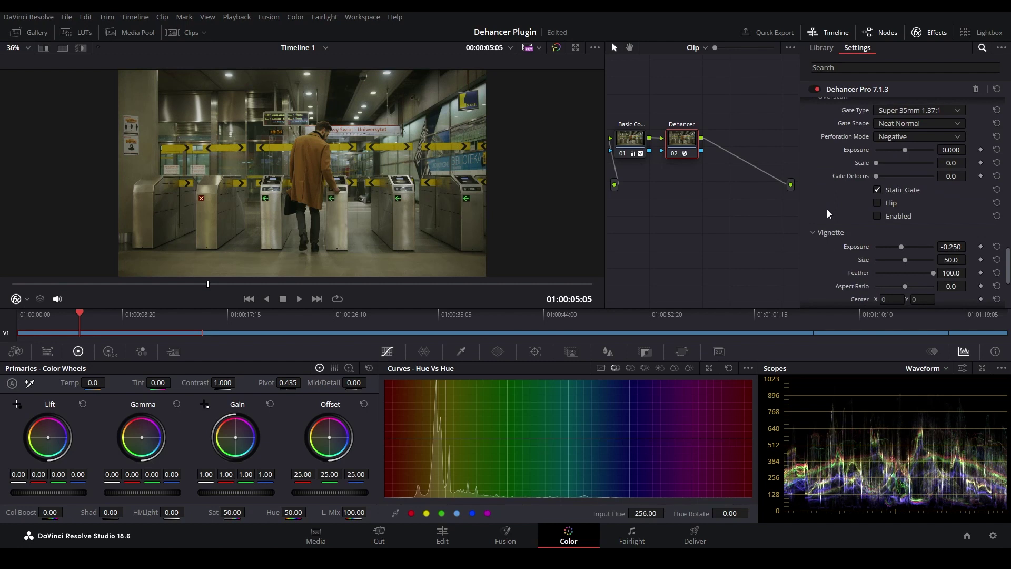
pyautogui.scroll(-3, 826, 213)
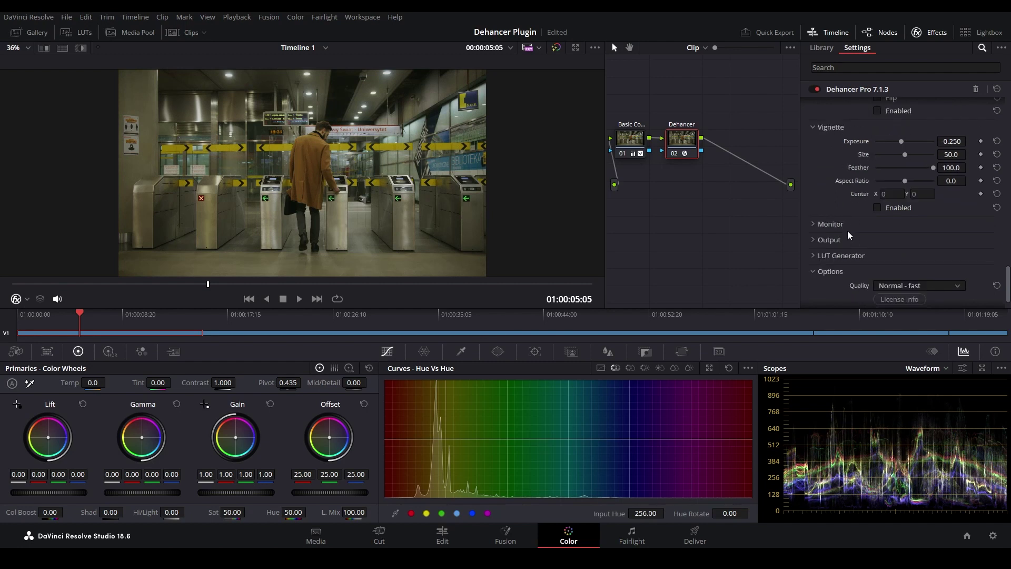
pyautogui.click(846, 226)
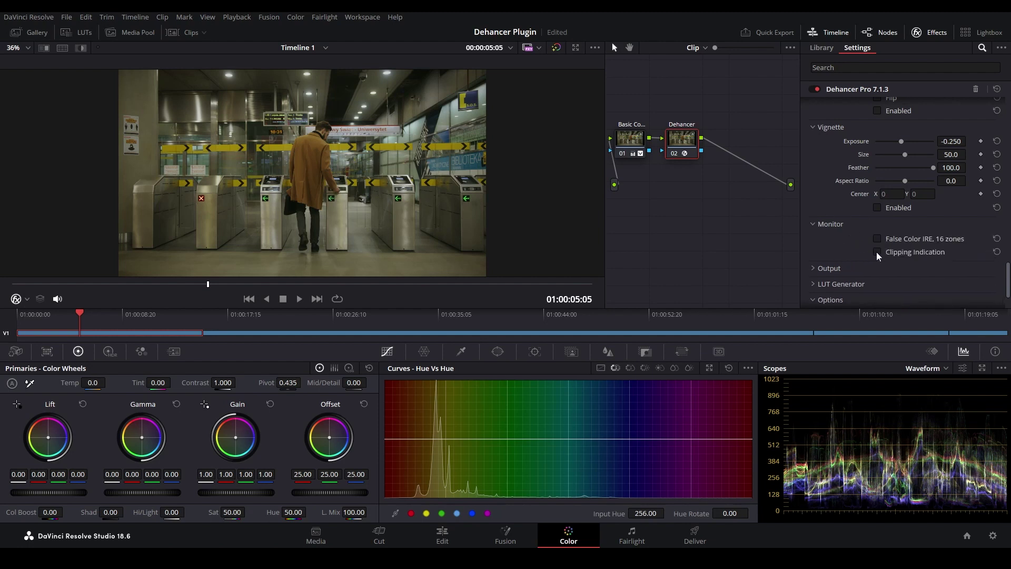
pyautogui.click(839, 224)
pyautogui.scroll(2, 836, 226)
pyautogui.scroll(10, 836, 225)
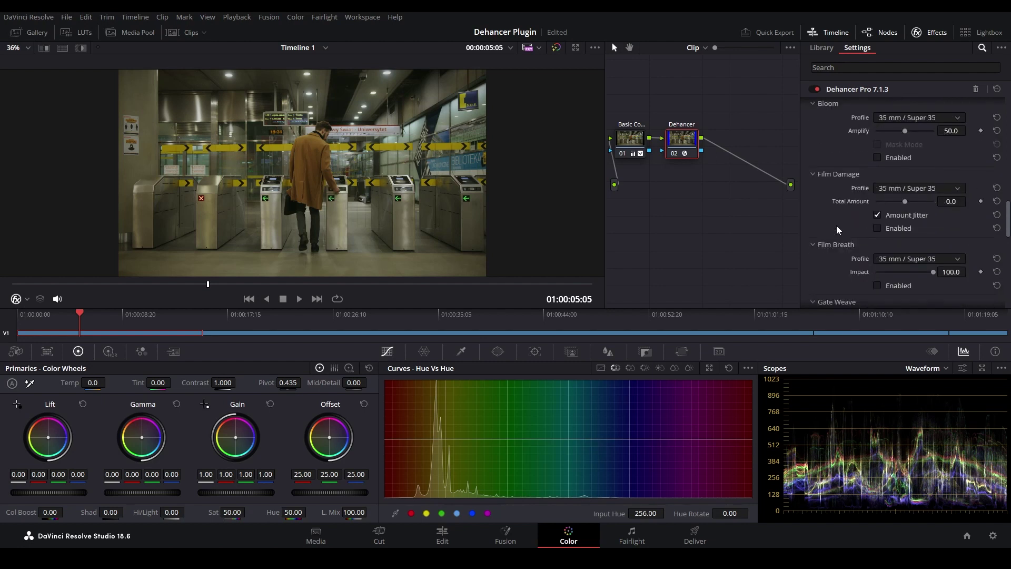
pyautogui.scroll(8, 836, 226)
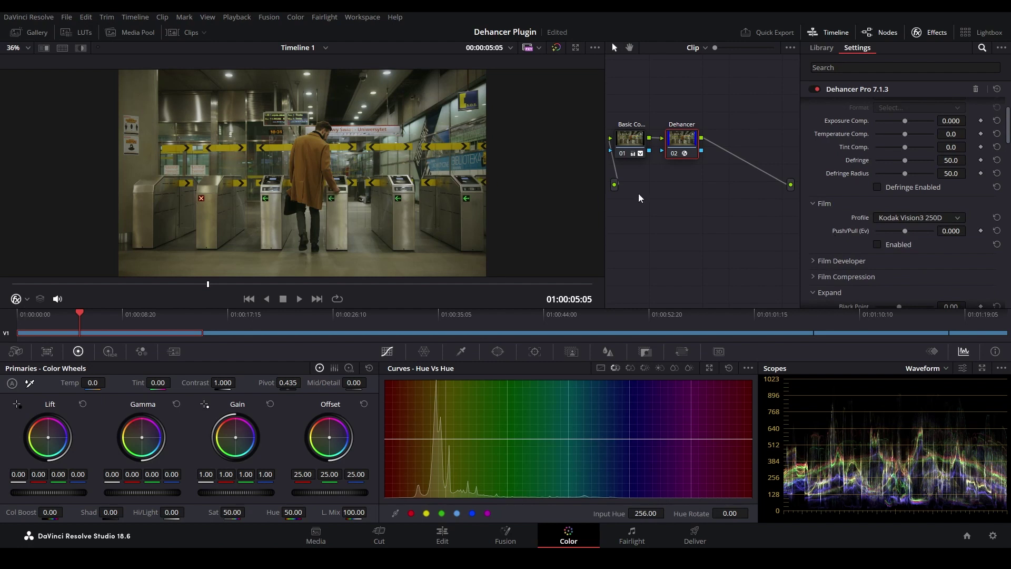
pyautogui.scroll(2, 927, 128)
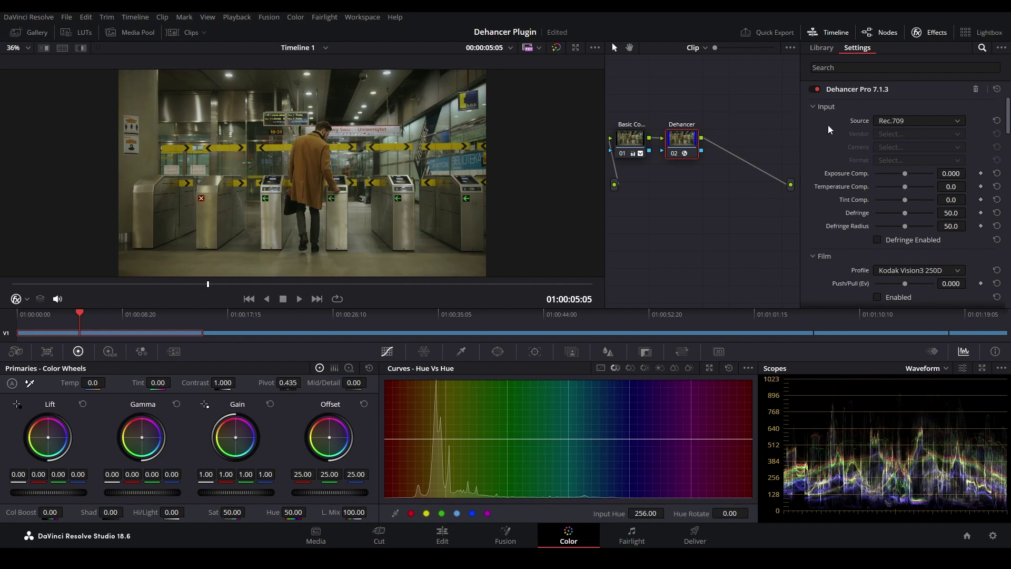
# Review the plugin's input source options and keep Rec.709 as the source.
pyautogui.click(897, 121)
pyautogui.click(899, 132)
pyautogui.click(898, 122)
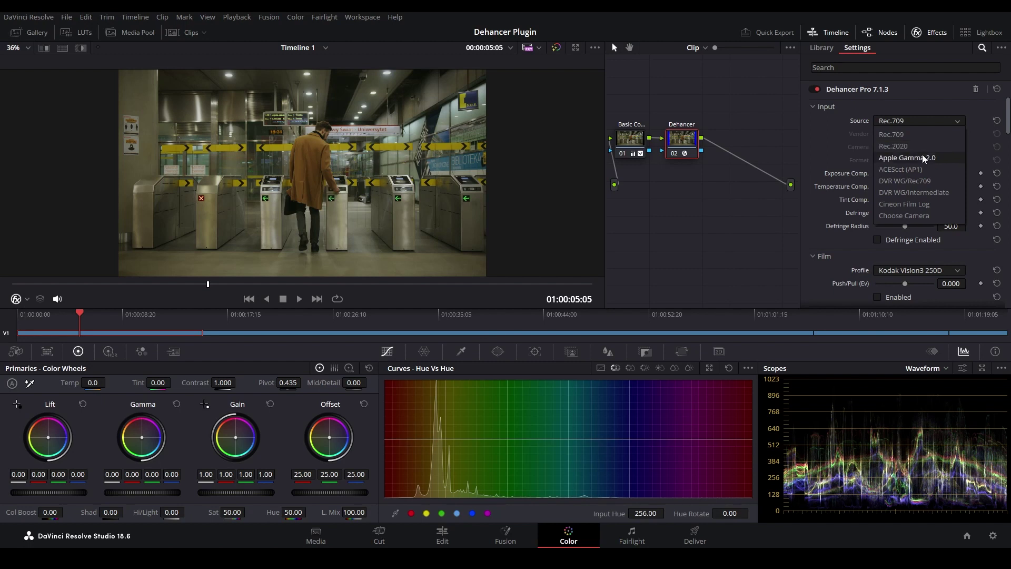
pyautogui.click(905, 131)
# Collapse the Input section and browse the film stock profiles available in the Film section.
pyautogui.click(845, 106)
pyautogui.click(883, 133)
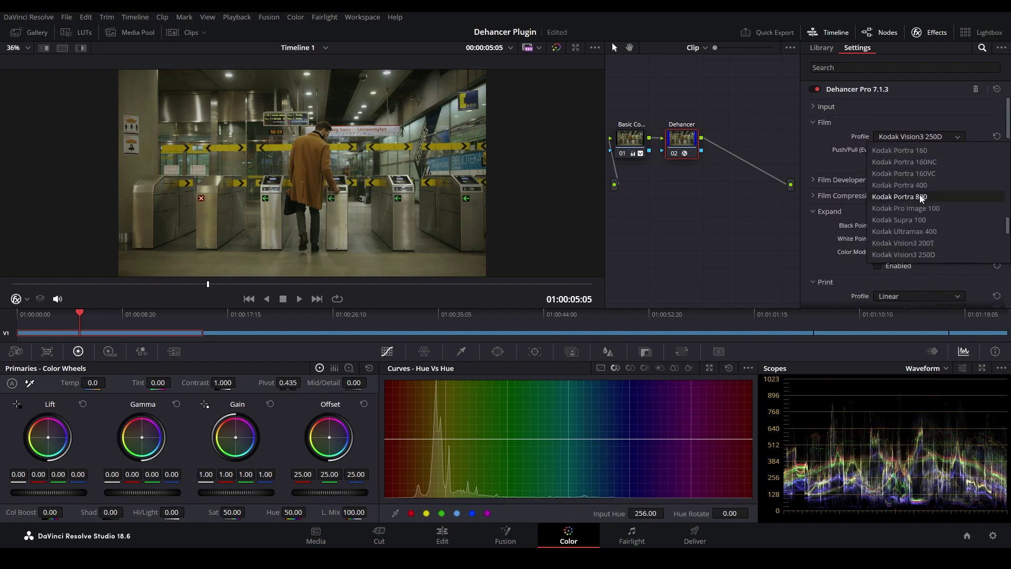
pyautogui.scroll(3, 916, 185)
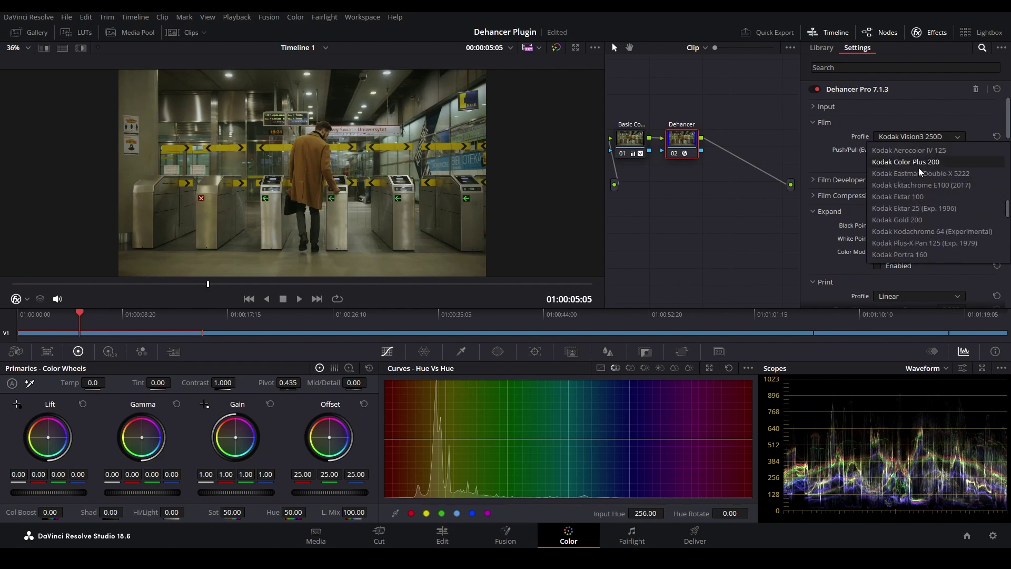
pyautogui.scroll(-3, 921, 211)
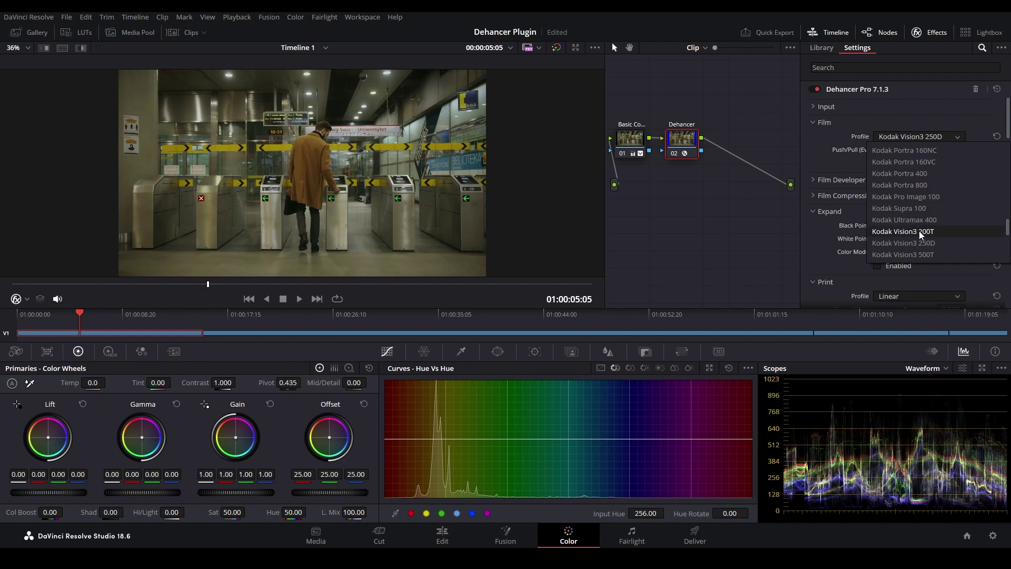
pyautogui.scroll(1, 879, 194)
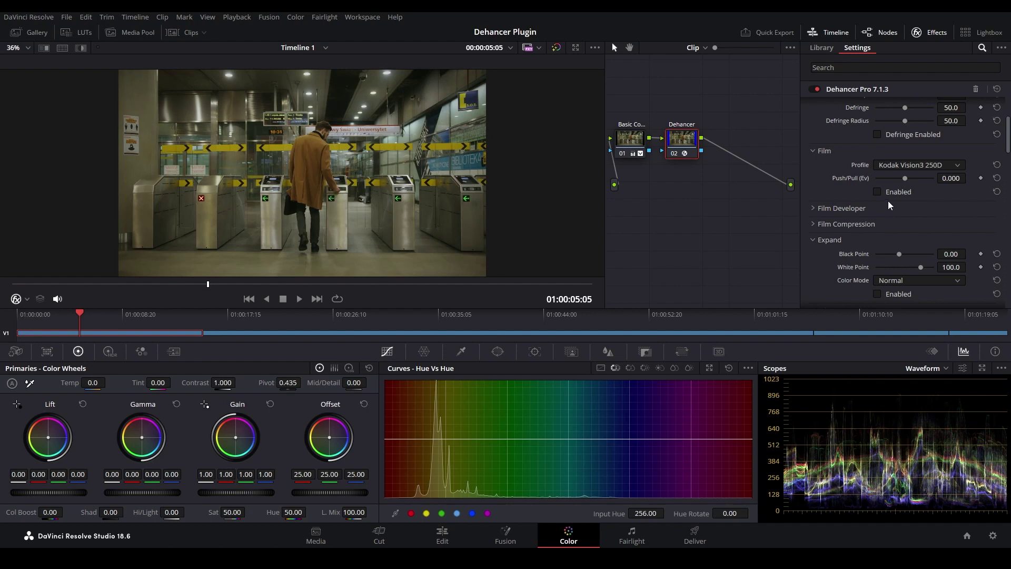
# Expand the Film Developer and Film Compression sections and examine their parameters.
pyautogui.click(838, 209)
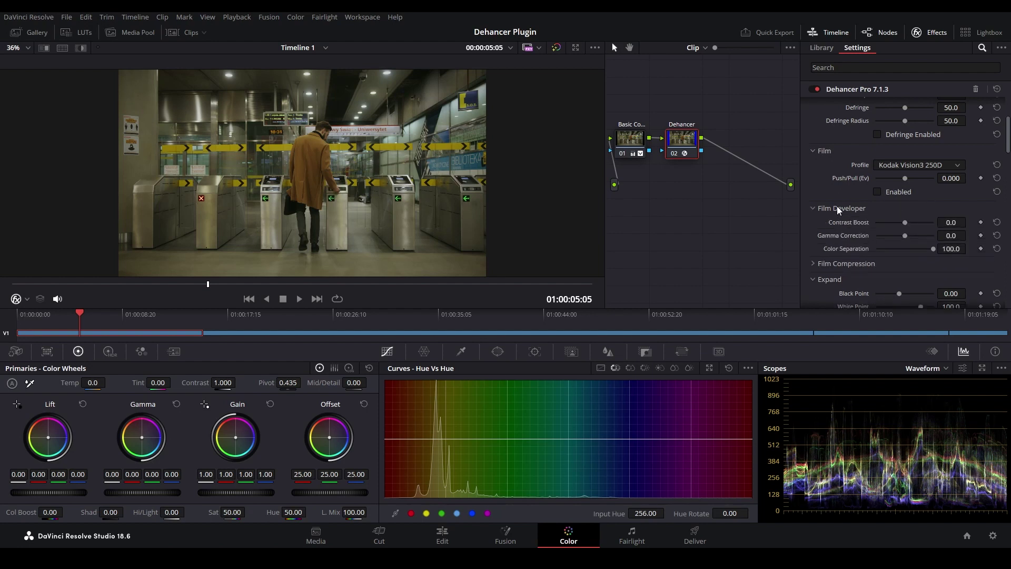
pyautogui.scroll(-2, 838, 209)
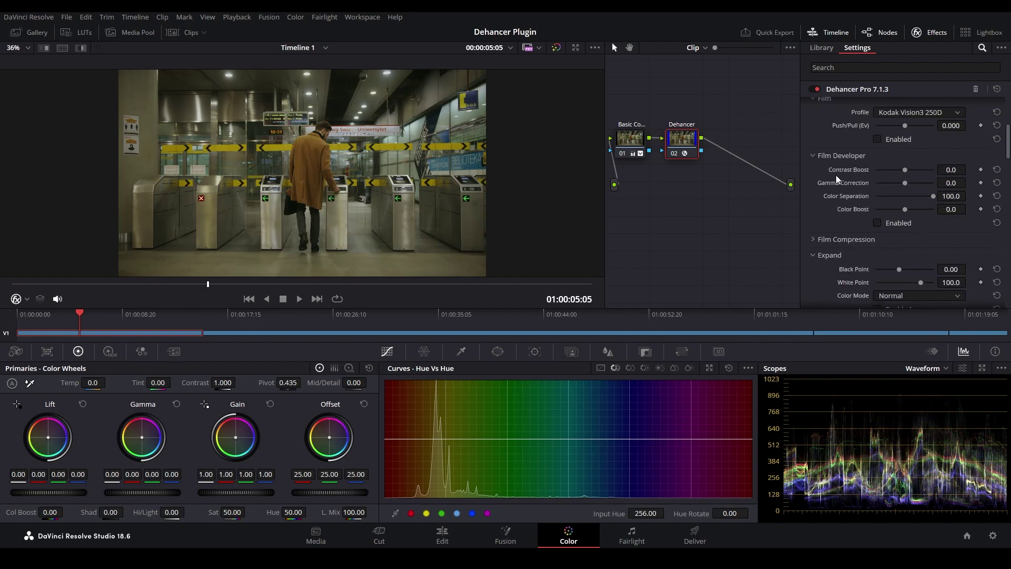
pyautogui.click(848, 238)
pyautogui.scroll(-3, 851, 210)
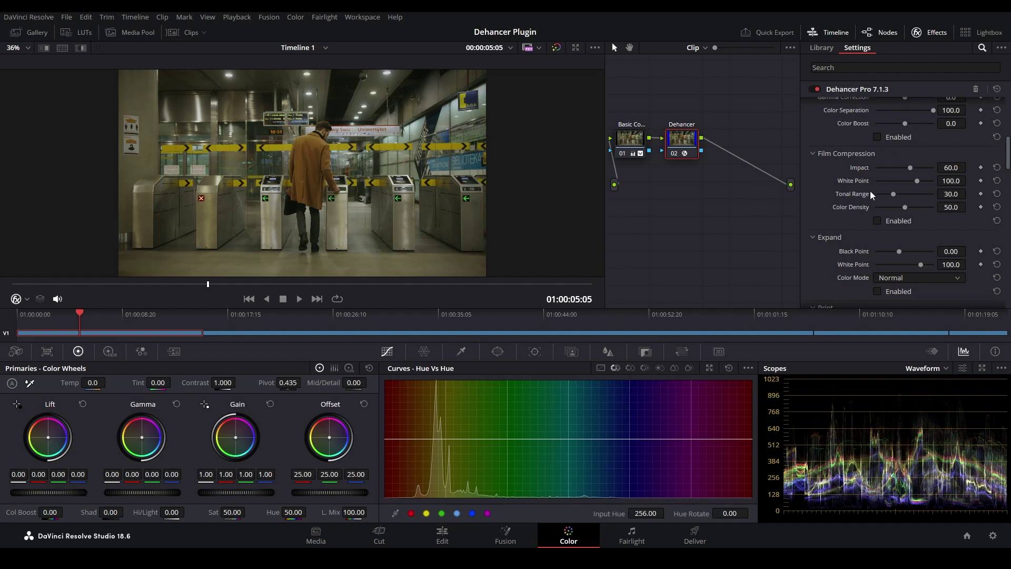
pyautogui.scroll(2, 880, 203)
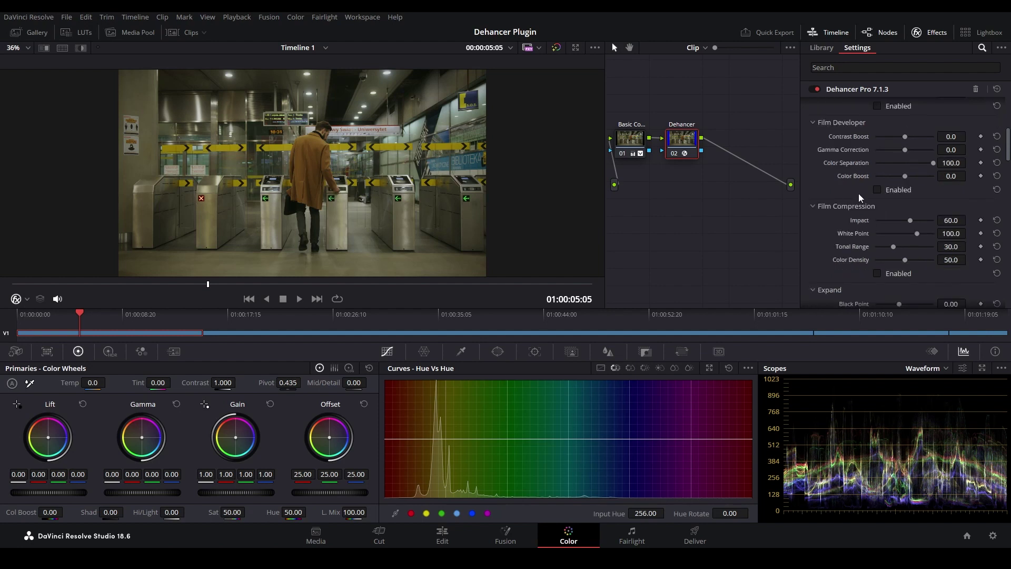
pyautogui.scroll(-8, 909, 158)
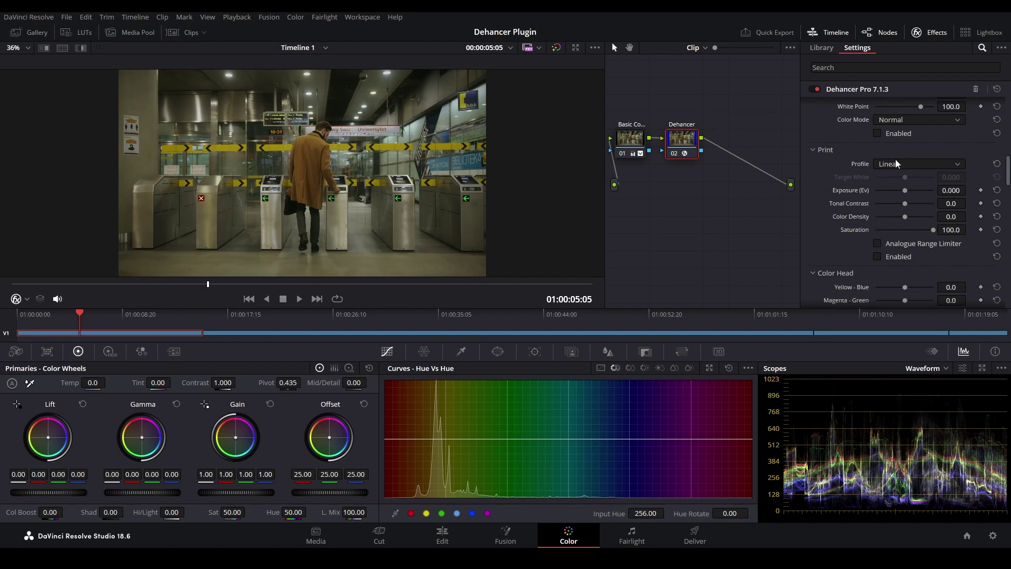
# Review the Print profile options and keep the profile at Linear.
pyautogui.click(931, 163)
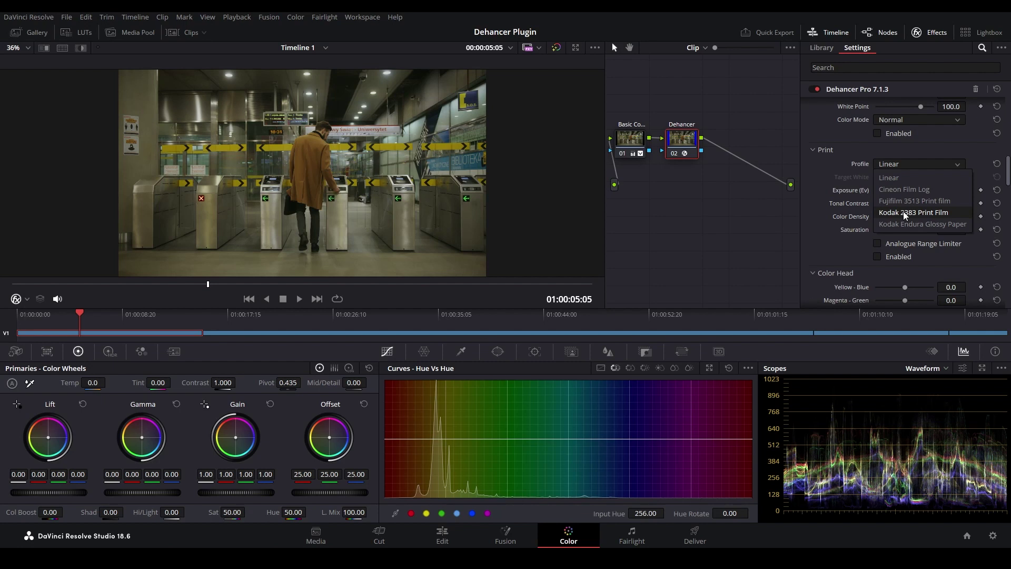
pyautogui.click(905, 165)
pyautogui.click(905, 164)
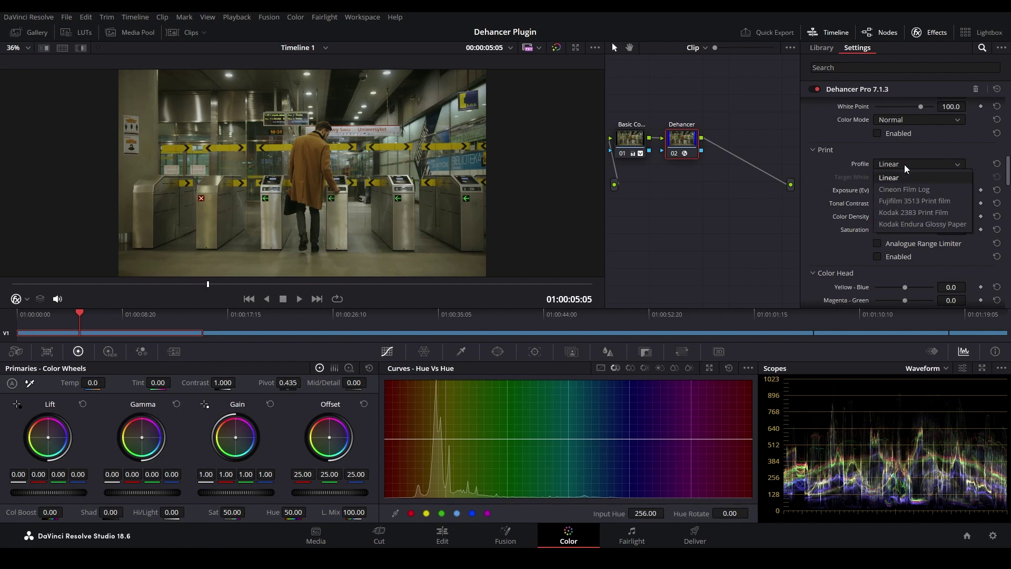
pyautogui.click(895, 178)
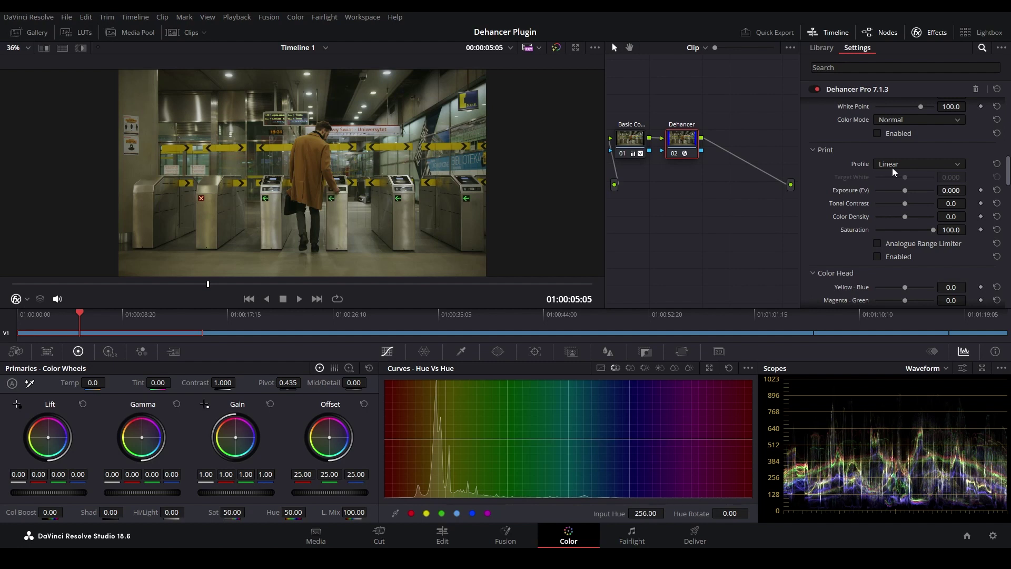
# Expand the Bloom section below Color Head, enable Bloom, and set its profile to 8 mm / Super 8.
pyautogui.scroll(-3, 892, 167)
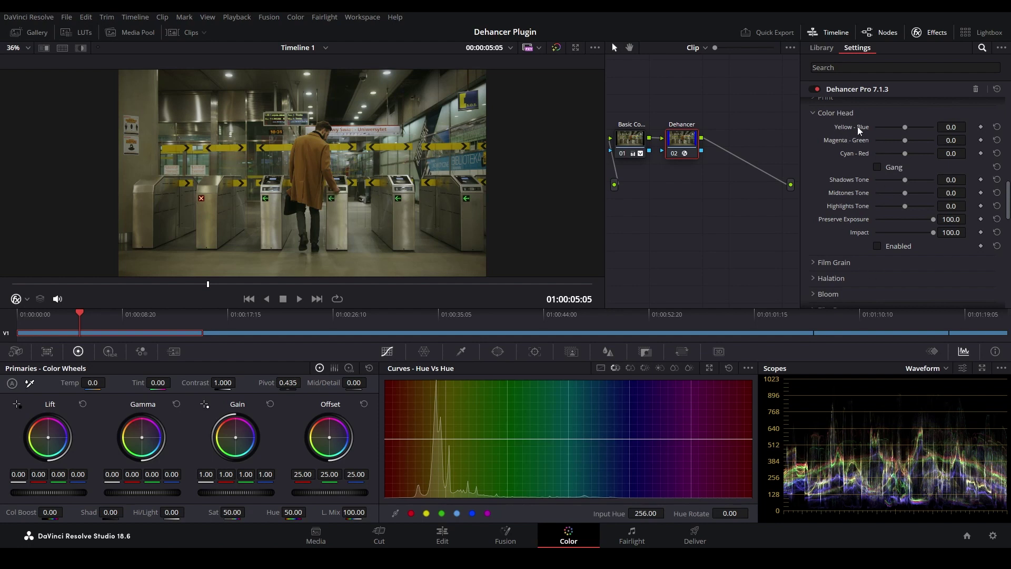
pyautogui.scroll(-2, 836, 112)
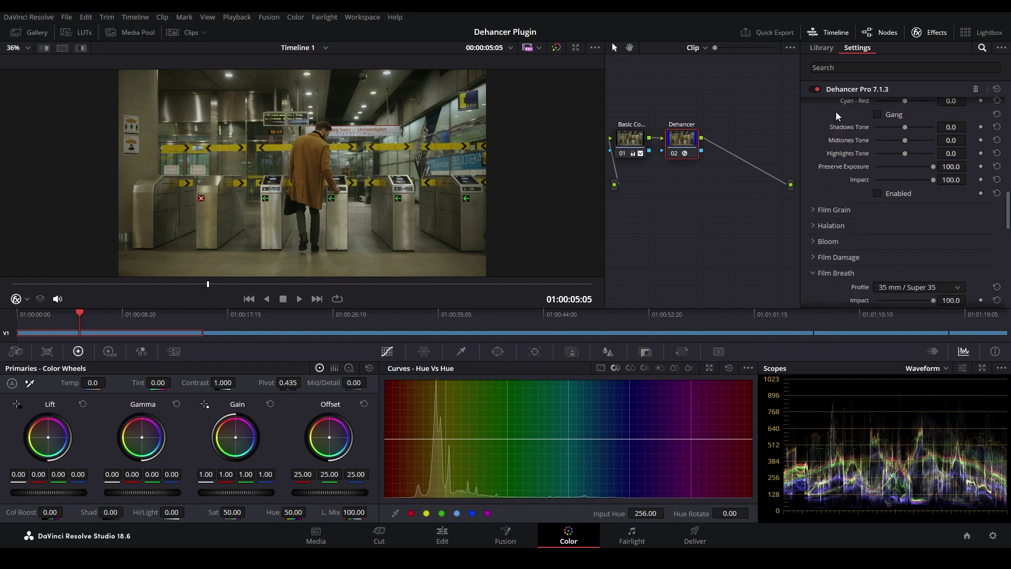
pyautogui.scroll(-2, 835, 111)
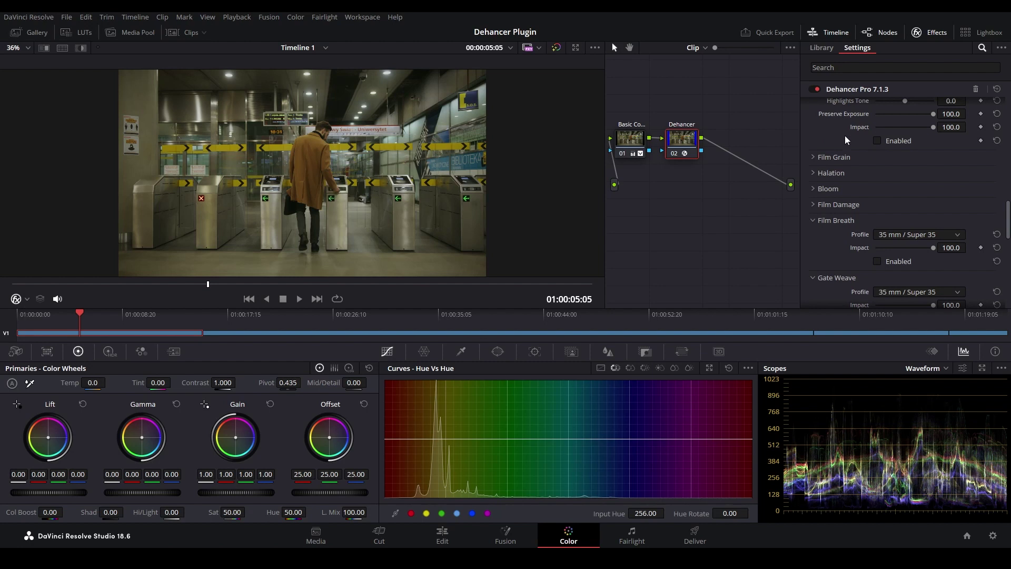
pyautogui.click(828, 189)
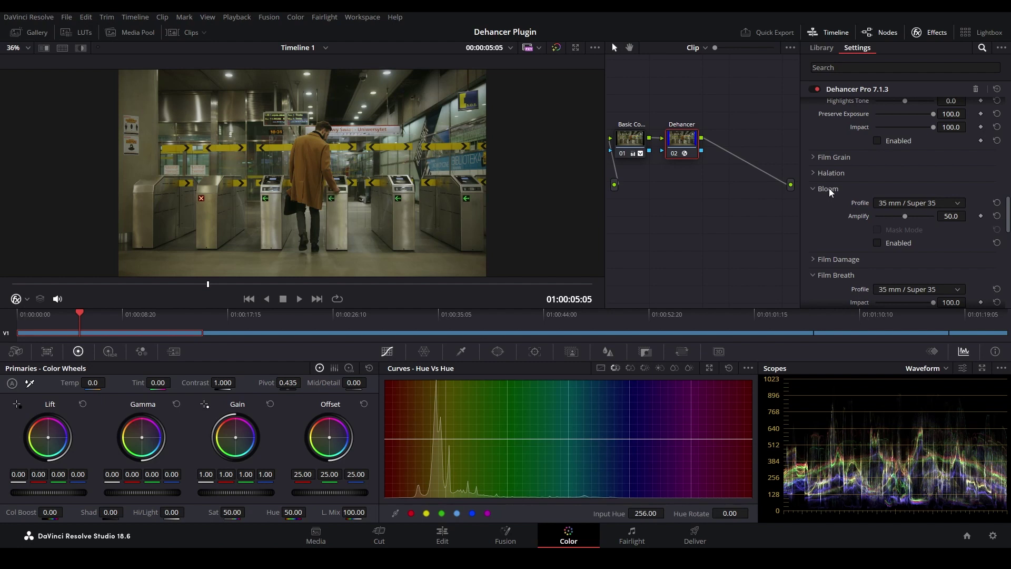
pyautogui.click(887, 202)
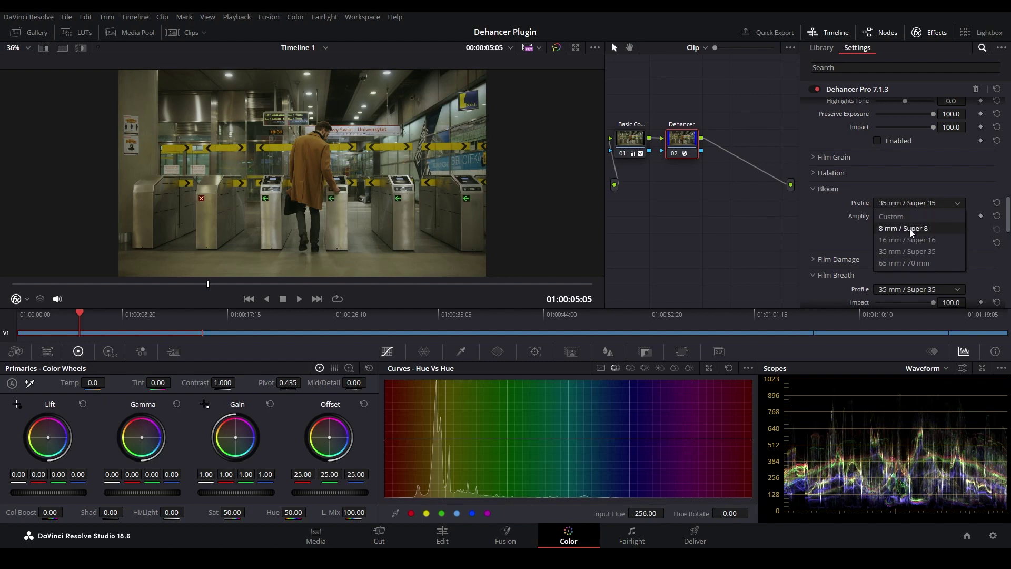
pyautogui.click(908, 262)
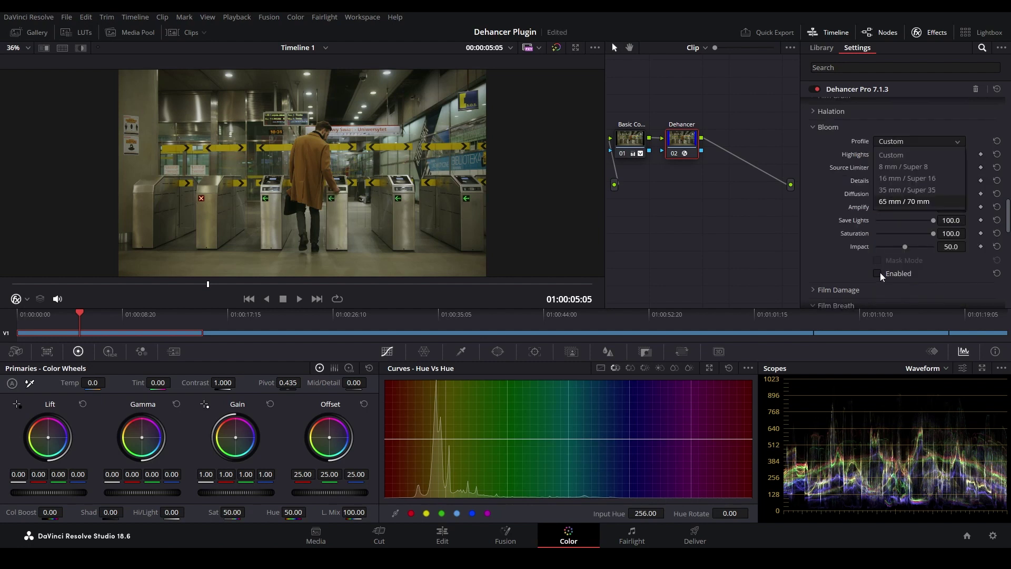
pyautogui.click(877, 273)
pyautogui.click(912, 142)
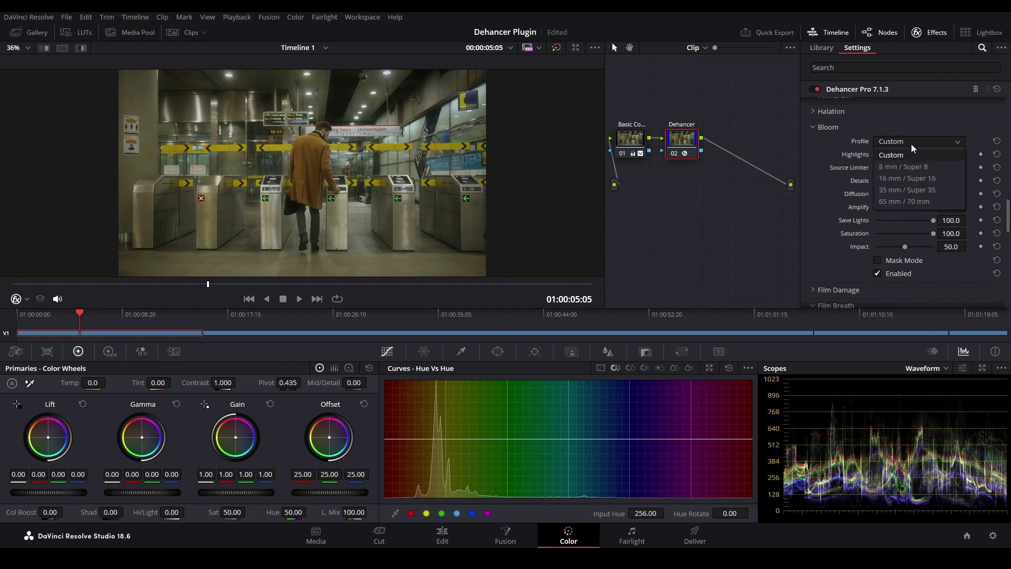
pyautogui.click(913, 167)
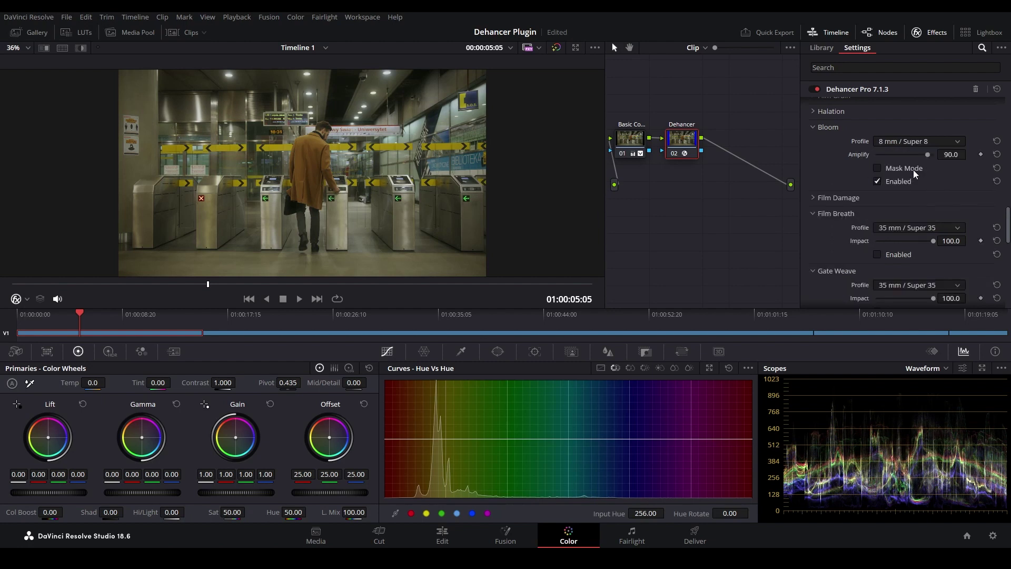
# Compare the shot with Bloom off and on, and fine-tune its Amplify amount under the 8 mm / Super 8 profile.
pyautogui.click(875, 182)
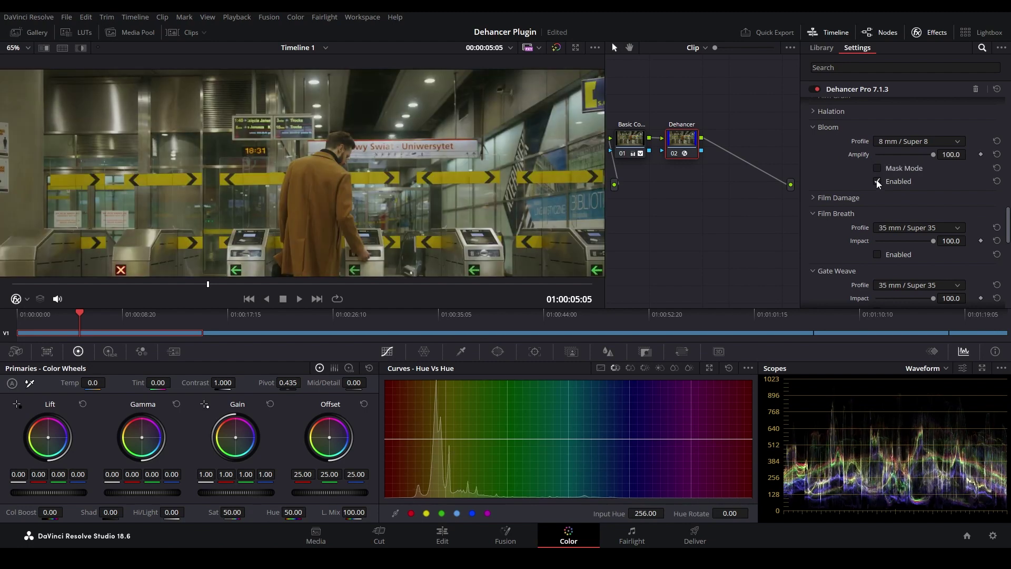
pyautogui.click(877, 182)
pyautogui.click(934, 140)
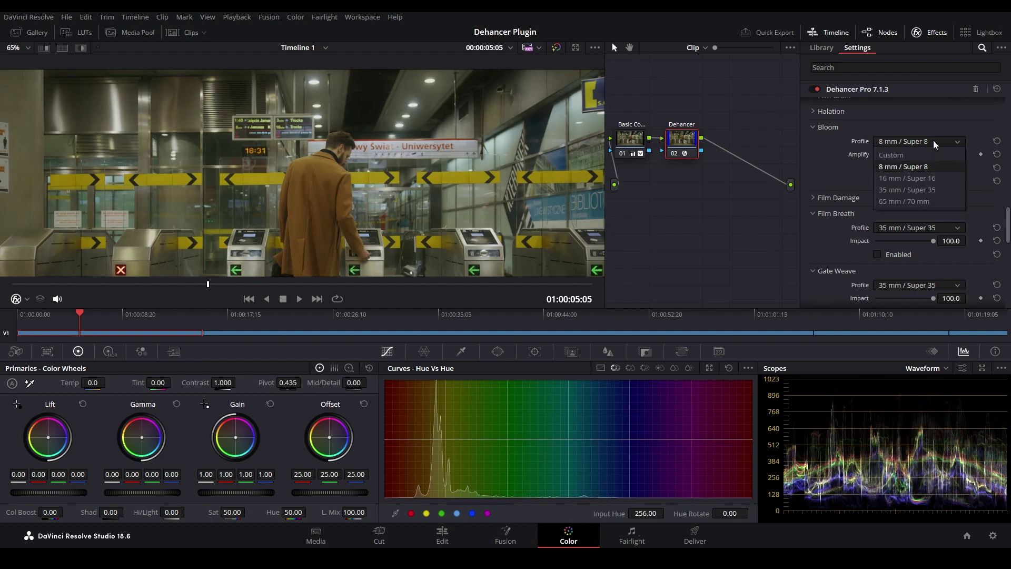
pyautogui.click(916, 168)
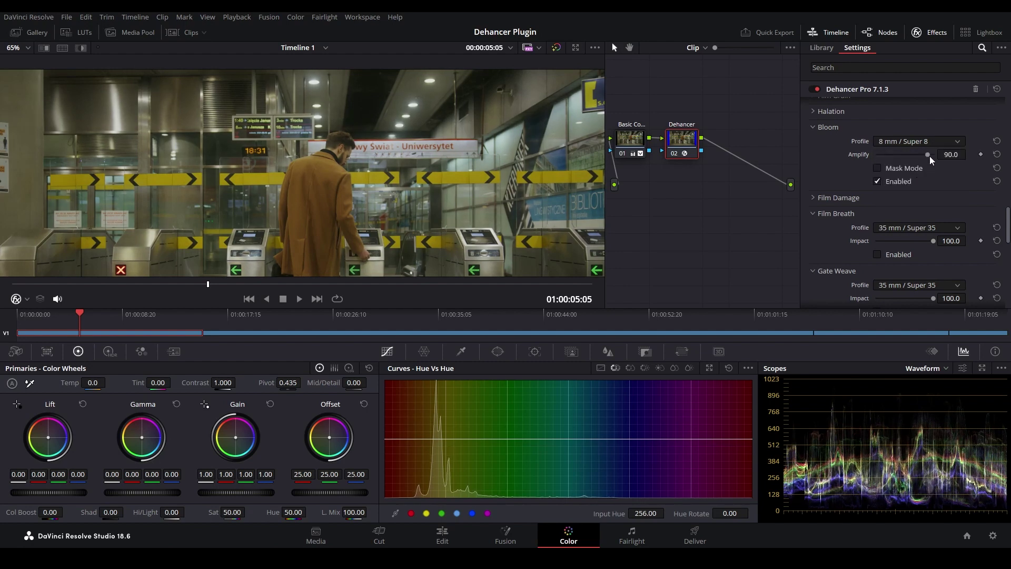
pyautogui.moveTo(901, 156); pyautogui.dragTo(929, 158)
pyautogui.click(905, 141)
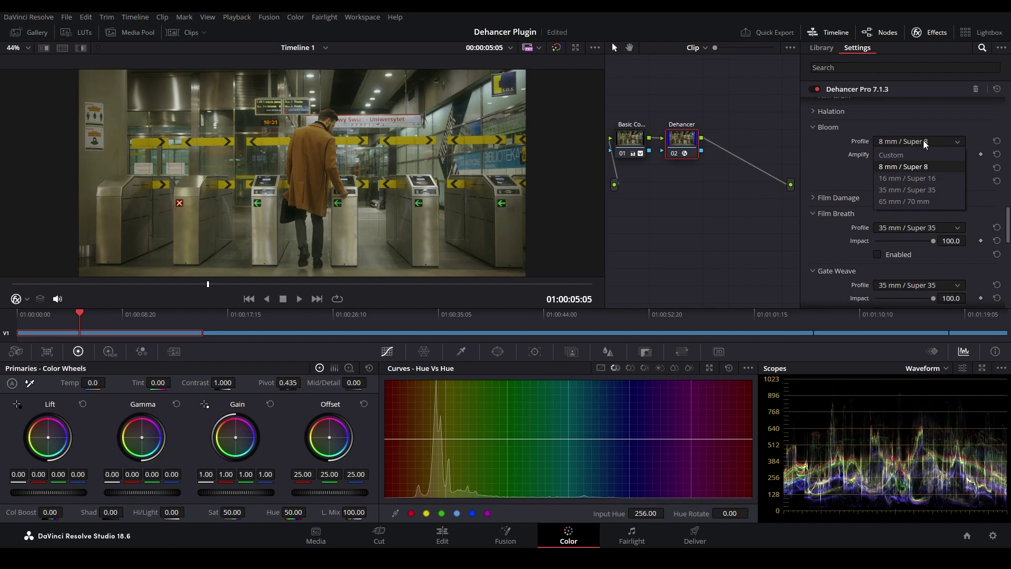
pyautogui.click(924, 140)
pyautogui.click(830, 127)
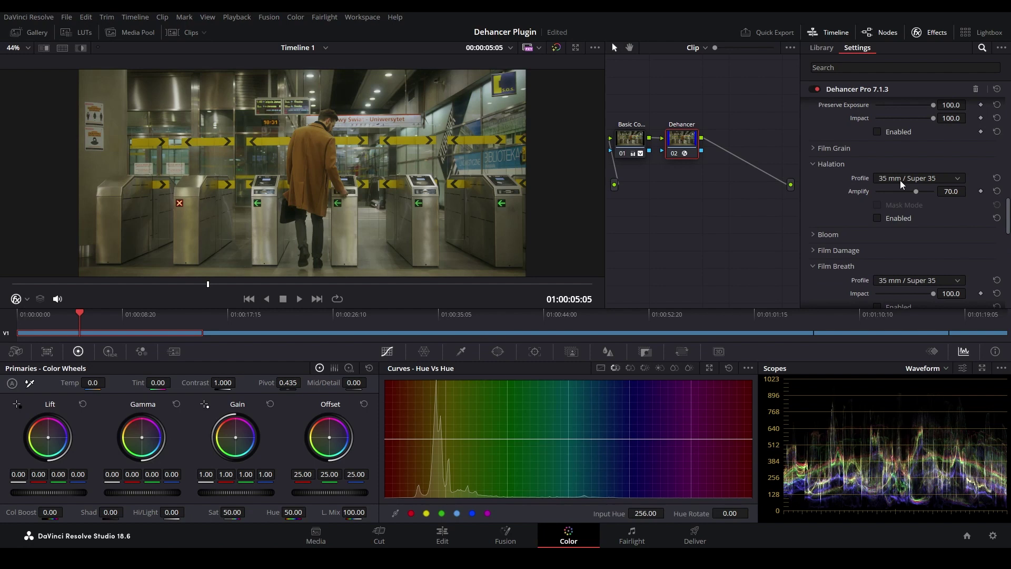
# Enable Halation, switching its profile from Custom to 8 mm / Super 8, and inspect the glow around the turnstiles.
pyautogui.click(900, 180)
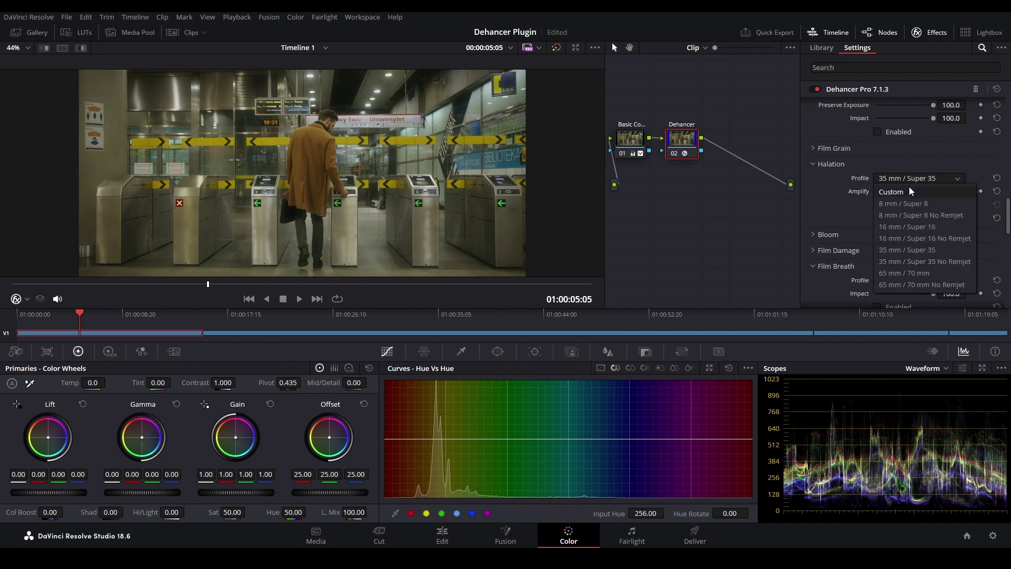
pyautogui.click(914, 190)
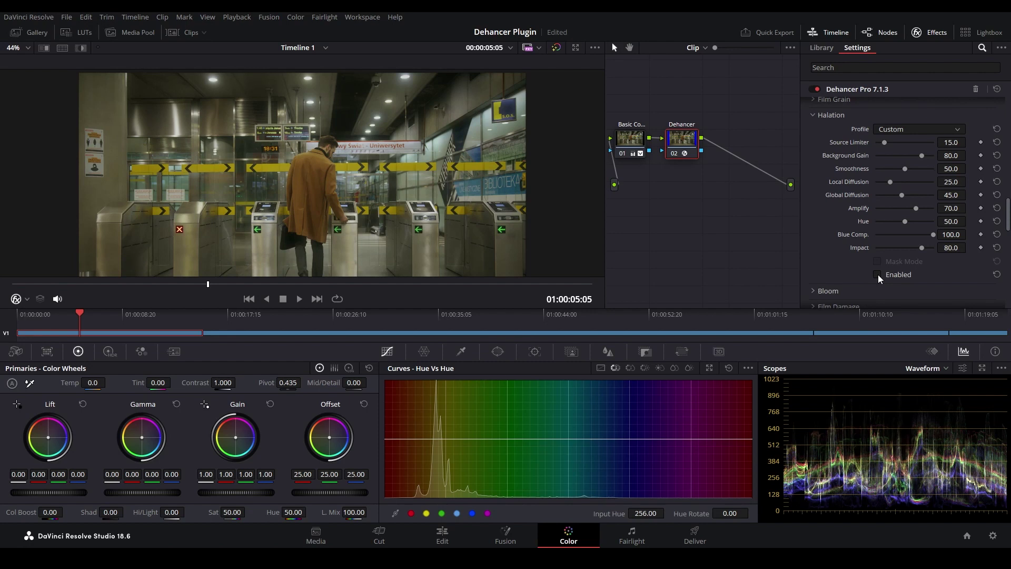
pyautogui.click(877, 274)
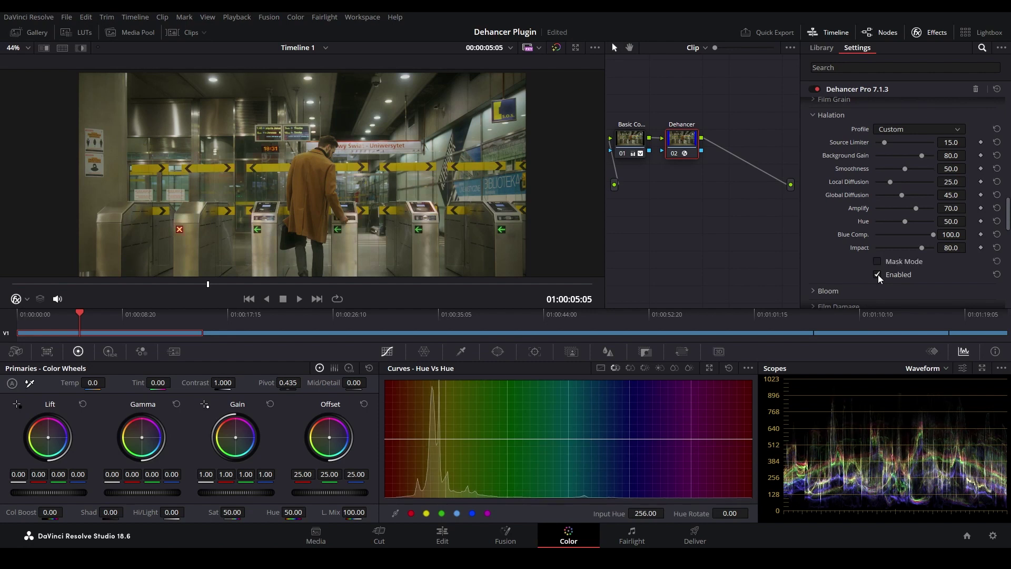
pyautogui.click(905, 132)
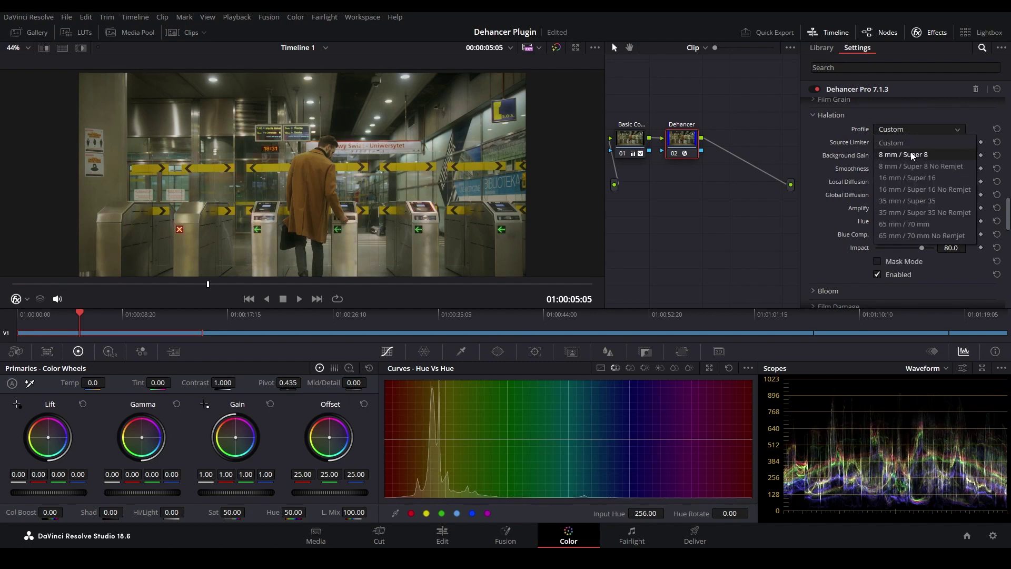
pyautogui.click(912, 155)
pyautogui.scroll(-1, 401, 254)
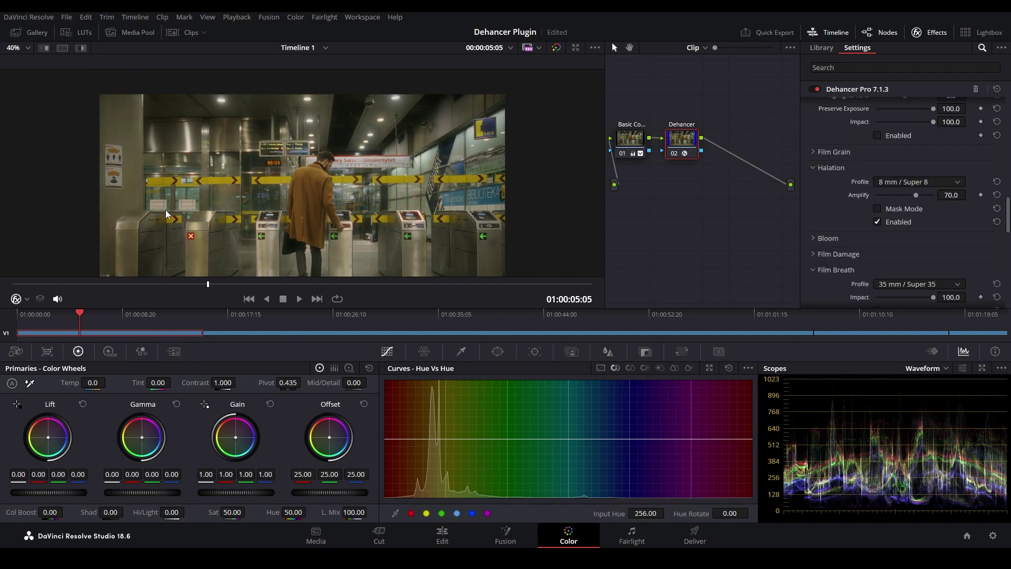
pyautogui.scroll(-4, 912, 184)
# Compare the 35 mm / Super 35 and 8 mm / Super 8 Halation profiles, and settle on 16 mm / Super 16.
pyautogui.click(912, 184)
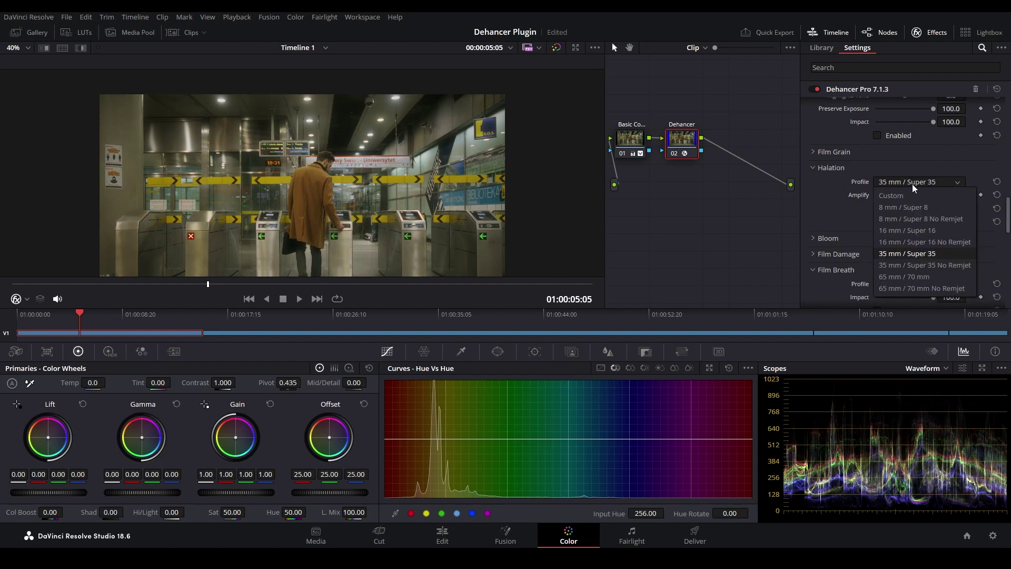
pyautogui.click(912, 184)
pyautogui.click(912, 184)
pyautogui.click(913, 207)
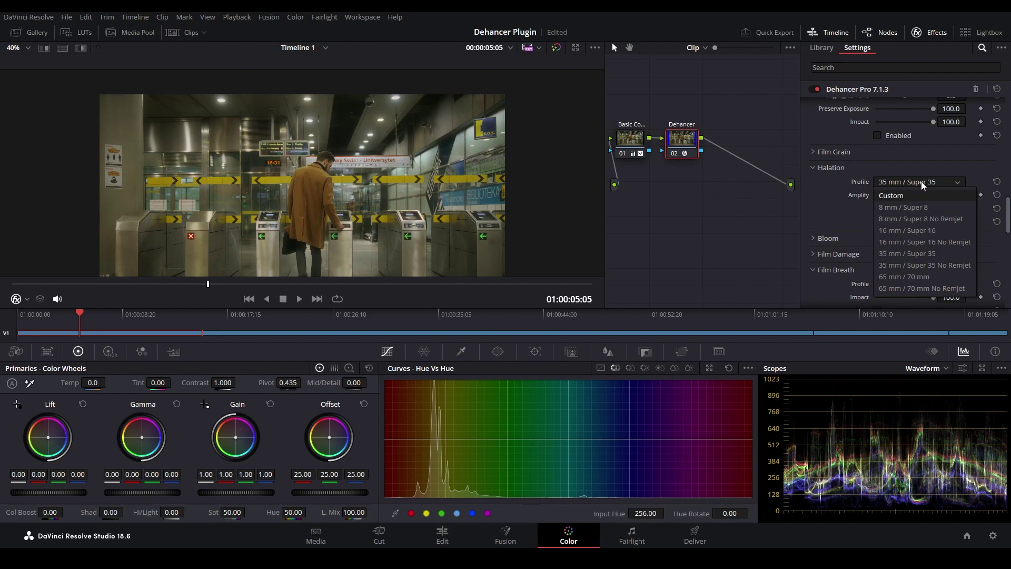
pyautogui.click(921, 181)
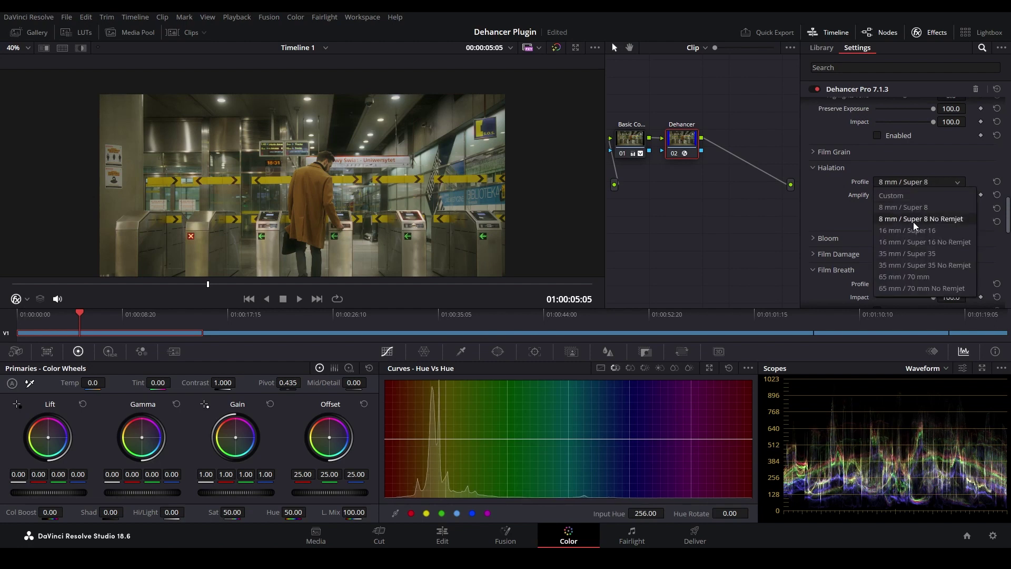
pyautogui.click(912, 231)
pyautogui.click(924, 184)
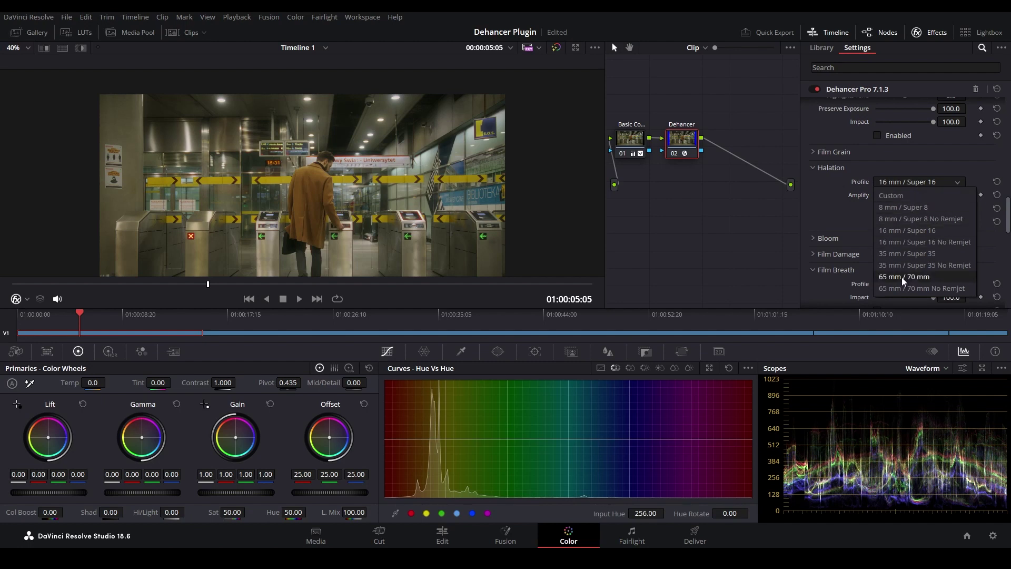
pyautogui.click(917, 233)
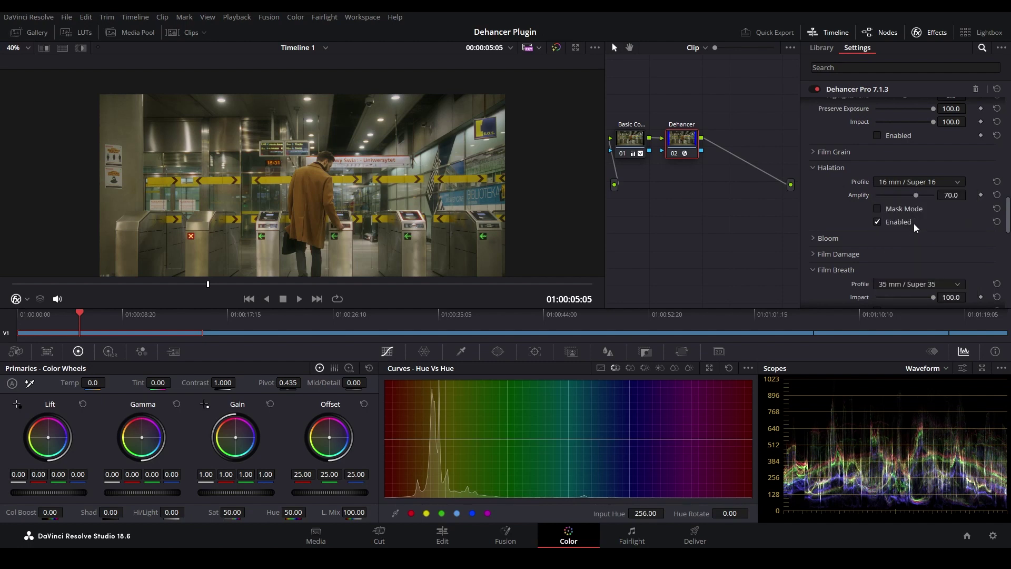
# Set the Halation Amplify to 78.9 and collapse the Halation section.
pyautogui.moveTo(916, 195); pyautogui.dragTo(927, 198)
pyautogui.moveTo(921, 198); pyautogui.dragTo(920, 198)
pyautogui.scroll(2, 422, 179)
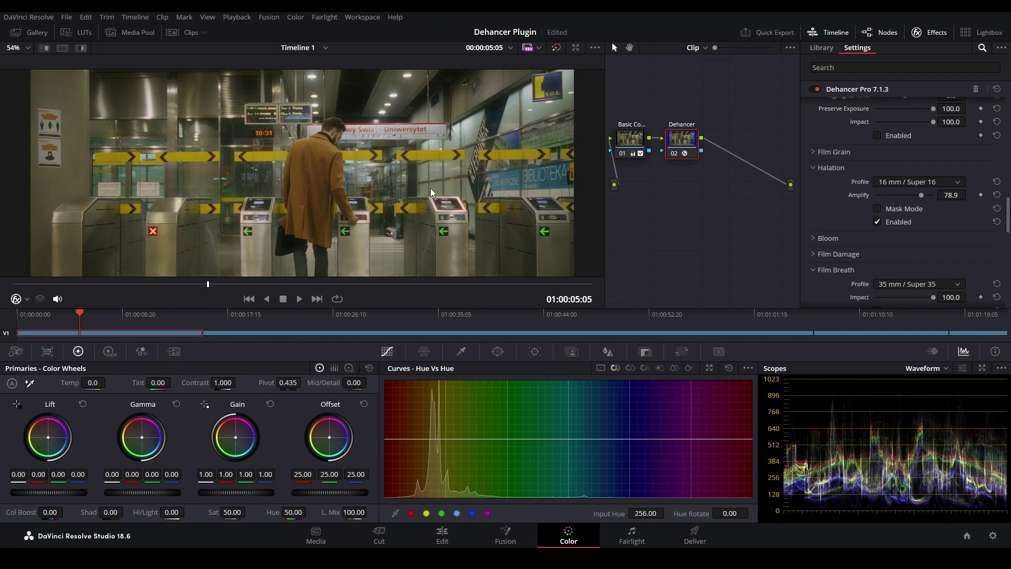
pyautogui.click(831, 167)
# Expand the Film Grain section, enable the grain, and set its profile to 8 mm ISO 50.
pyautogui.click(837, 154)
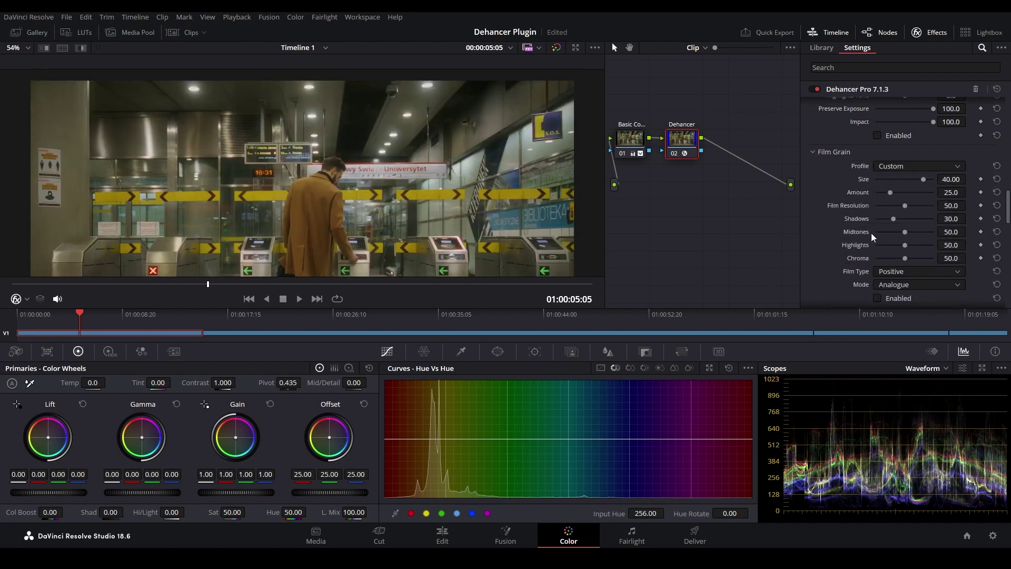
pyautogui.click(877, 298)
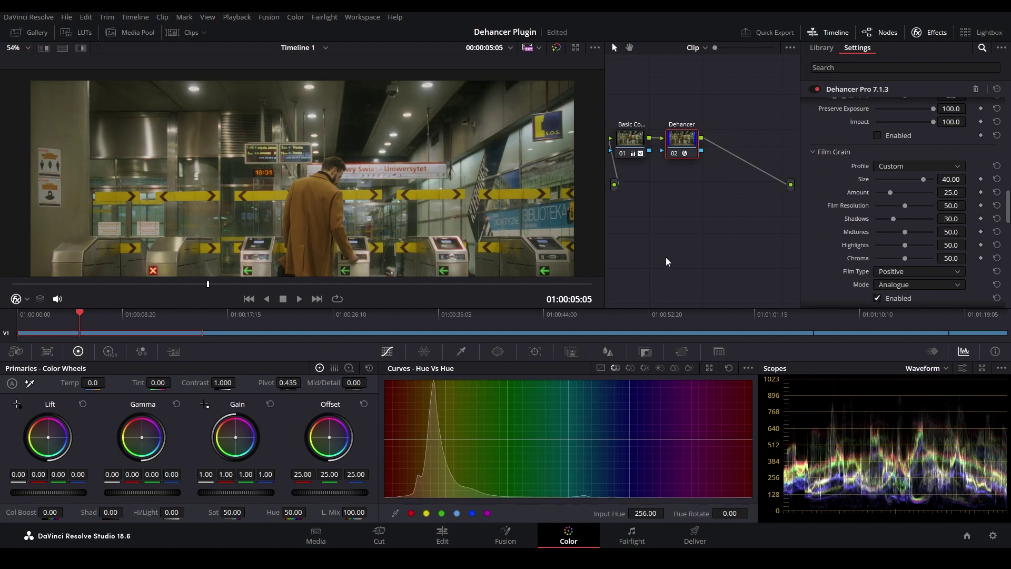
pyautogui.click(900, 167)
pyautogui.click(912, 192)
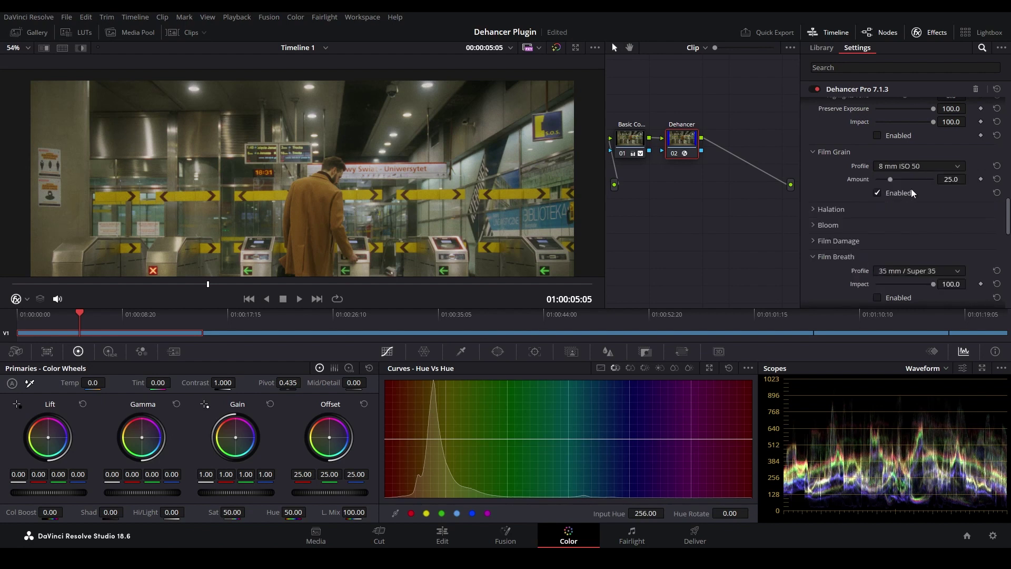
pyautogui.click(900, 166)
pyautogui.click(921, 191)
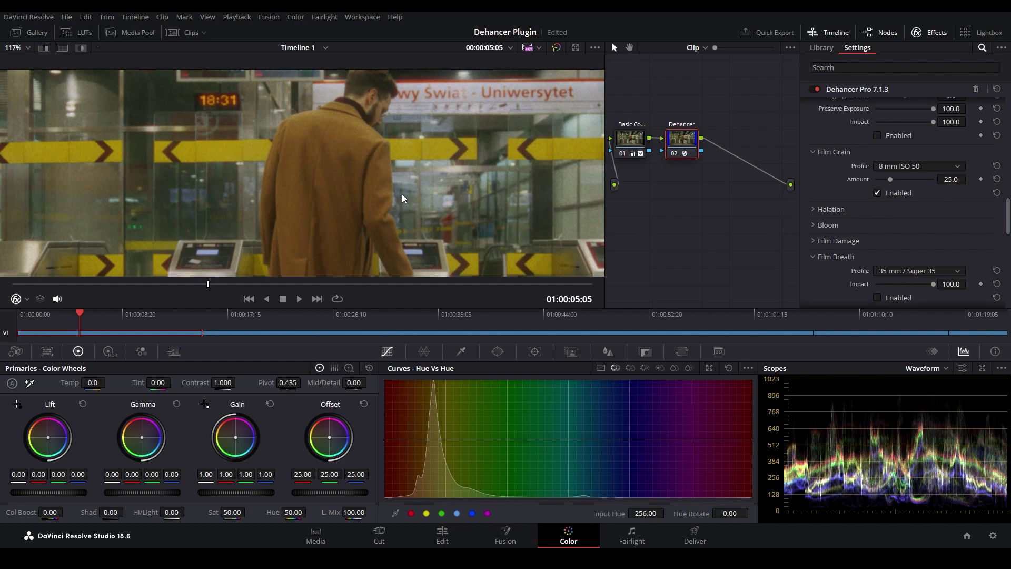
# Try the 16 mm ISO 50 grain profile and switch to 35 mm ISO 50, inspecting the grain on the coat up close.
pyautogui.click(908, 170)
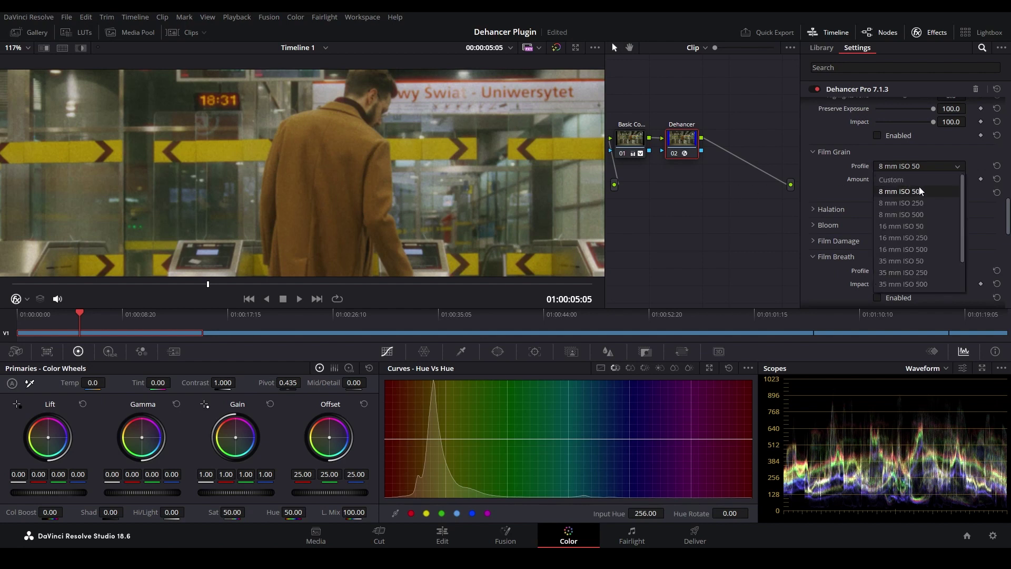
pyautogui.click(915, 227)
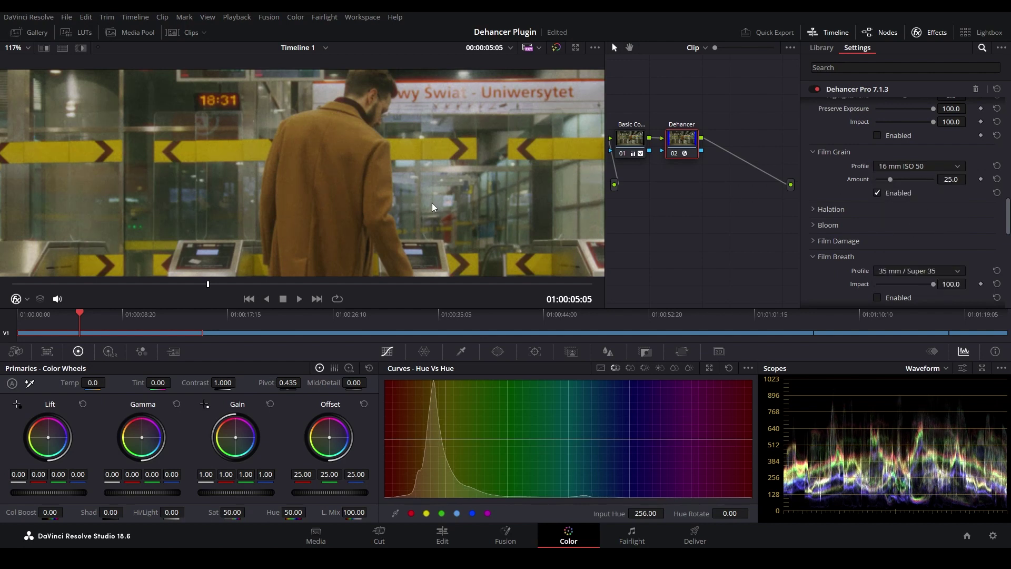
pyautogui.scroll(4, 456, 173)
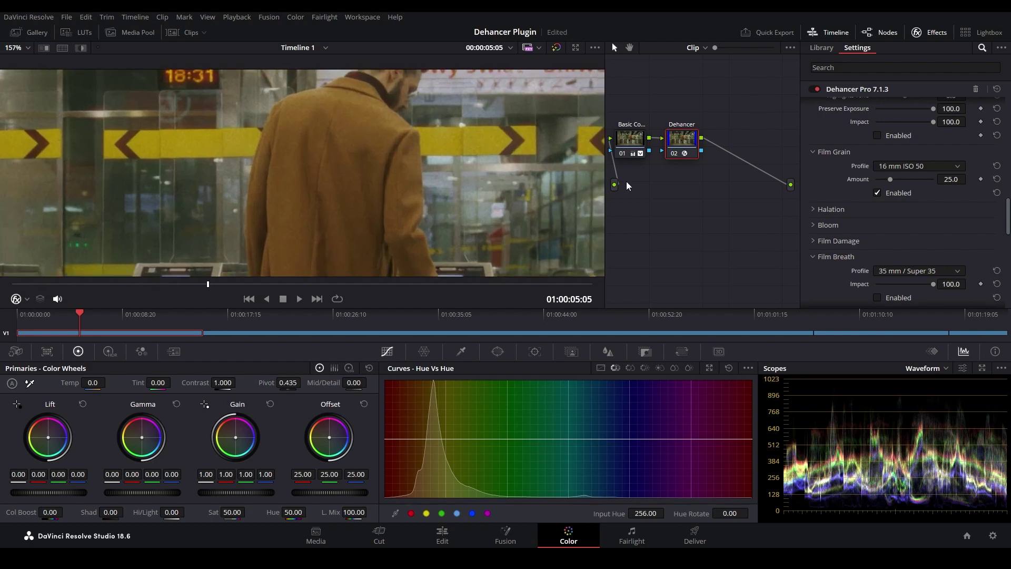
pyautogui.click(891, 166)
pyautogui.click(920, 261)
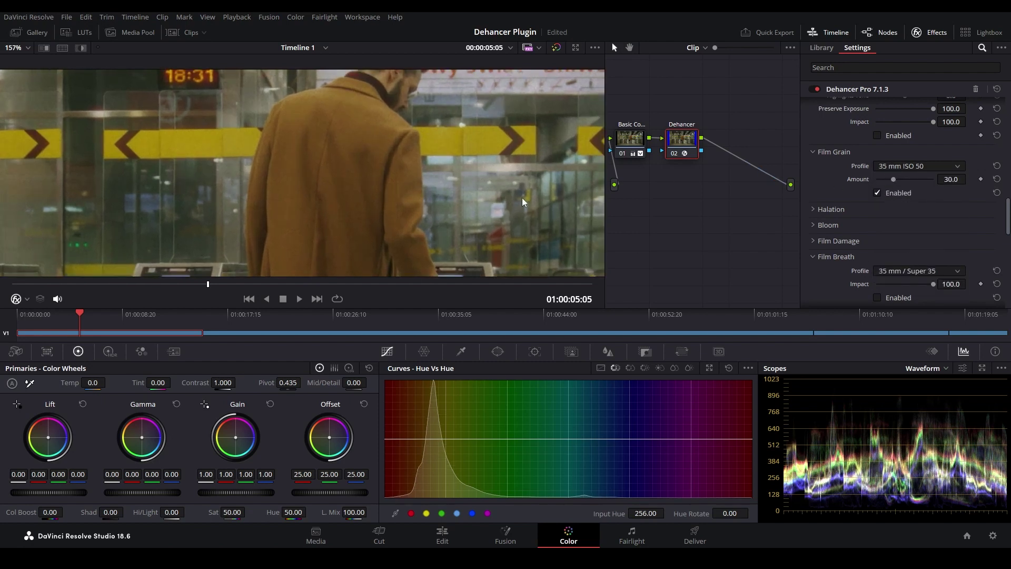
pyautogui.scroll(2, 508, 188)
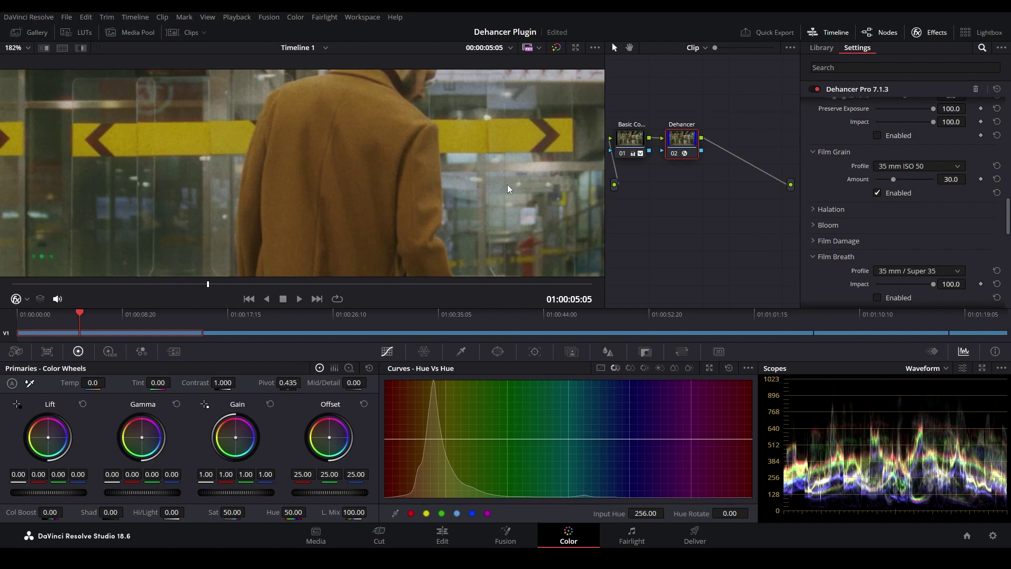
pyautogui.click(918, 169)
pyautogui.click(912, 264)
# Reduce the Film Grain Amount to 10.1 and check the whole frame.
pyautogui.moveTo(893, 182)
pyautogui.mouseDown()
pyautogui.moveTo(916, 180)
pyautogui.moveTo(881, 182)
pyautogui.mouseUp()
pyautogui.hotkey('shift', 'z')
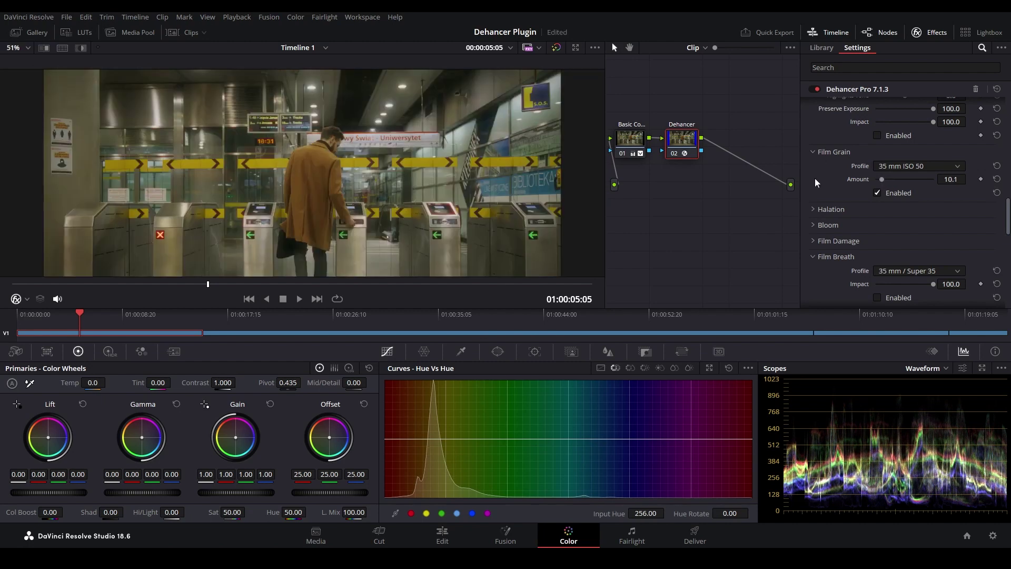
pyautogui.scroll(-1, 482, 169)
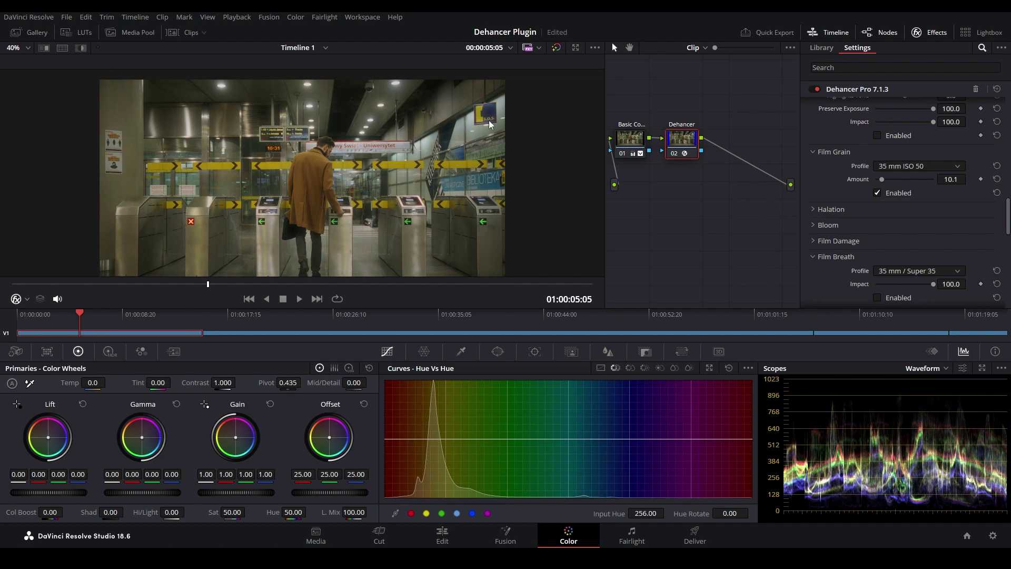
# Check the Clipping Indication option in the Monitor section and set the Expand Black Point to 2.03, judging the clipped shadows.
pyautogui.scroll(-1, 399, 150)
pyautogui.scroll(-10, 828, 144)
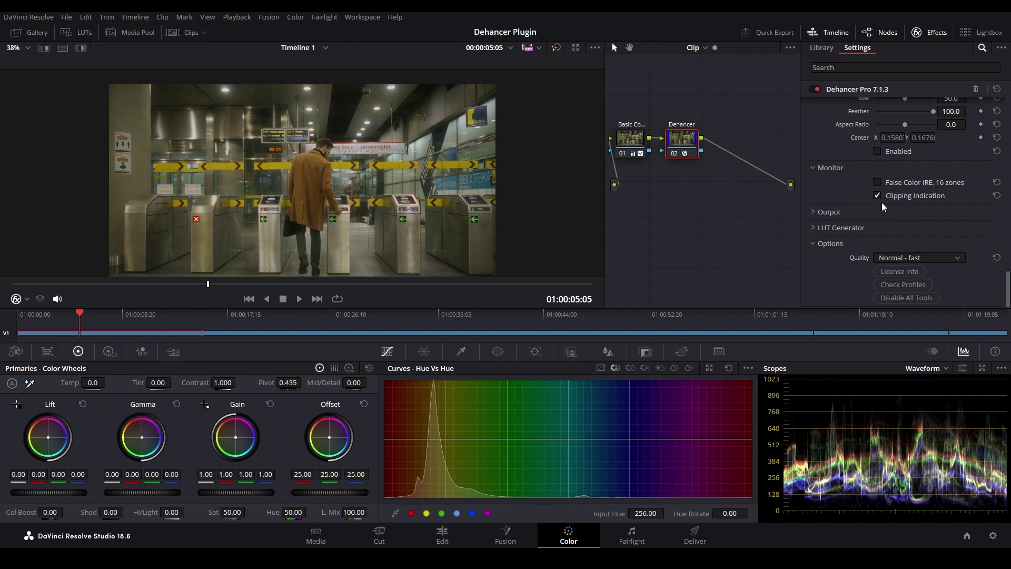
pyautogui.scroll(5, 879, 196)
pyautogui.scroll(6, 861, 190)
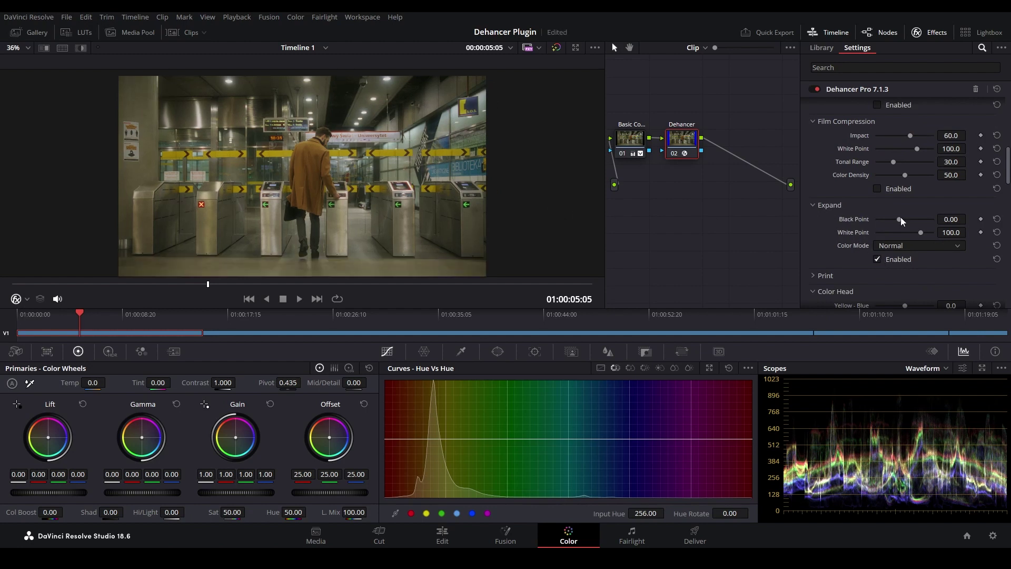
pyautogui.moveTo(901, 217); pyautogui.dragTo(915, 217)
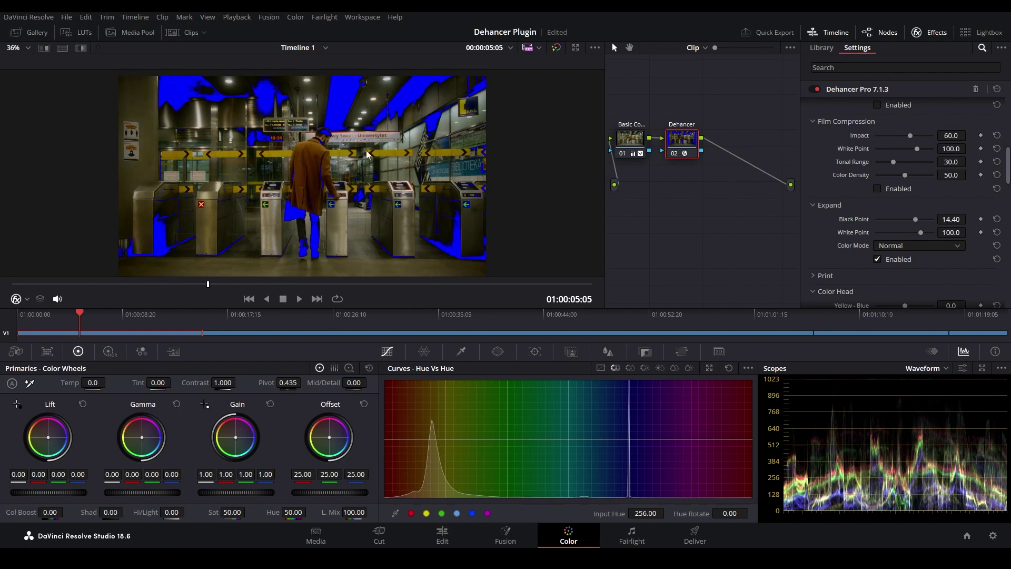
pyautogui.hotkey('ctrl', 'z')
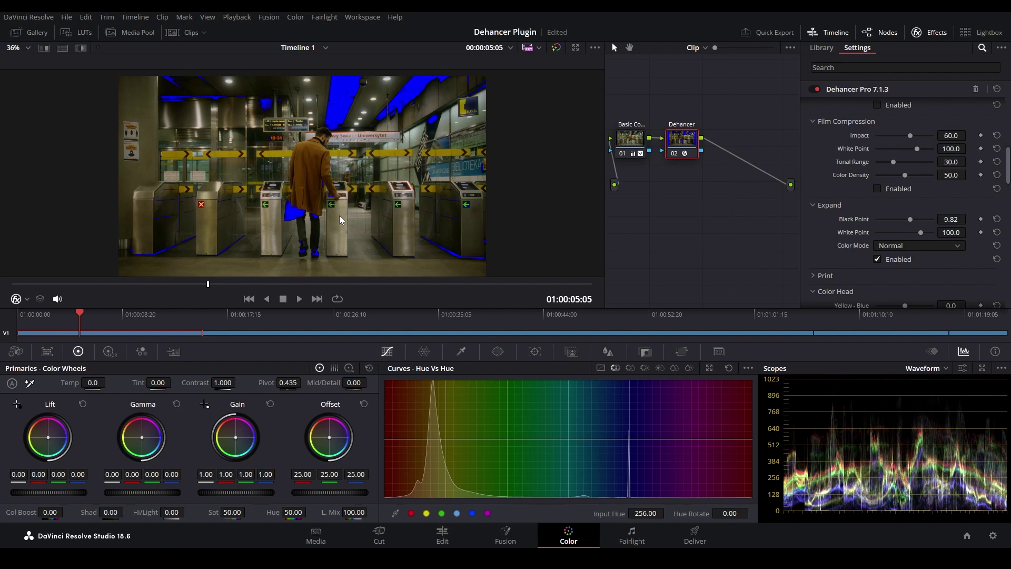
pyautogui.moveTo(911, 219); pyautogui.dragTo(901, 219)
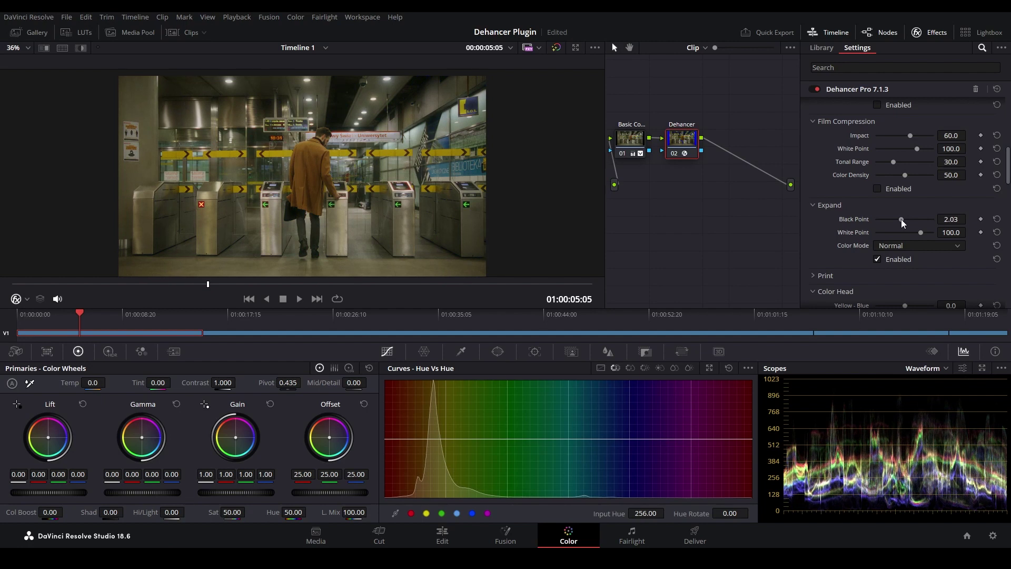
# Set the Expand White Point to 91.1, judging the clipped highlights, and collapse the Expand section.
pyautogui.moveTo(920, 232); pyautogui.dragTo(905, 233)
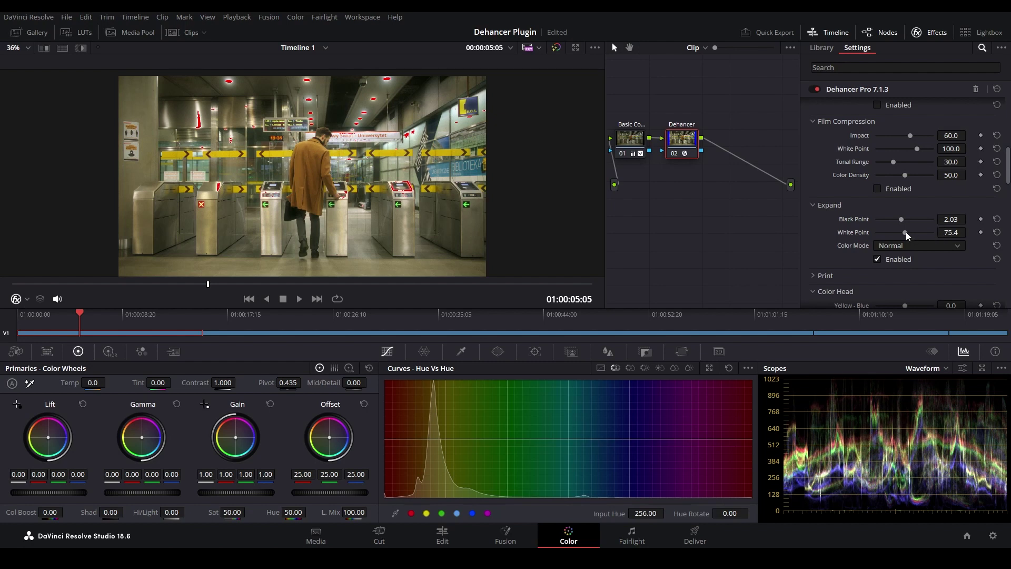
pyautogui.moveTo(904, 232); pyautogui.dragTo(919, 234)
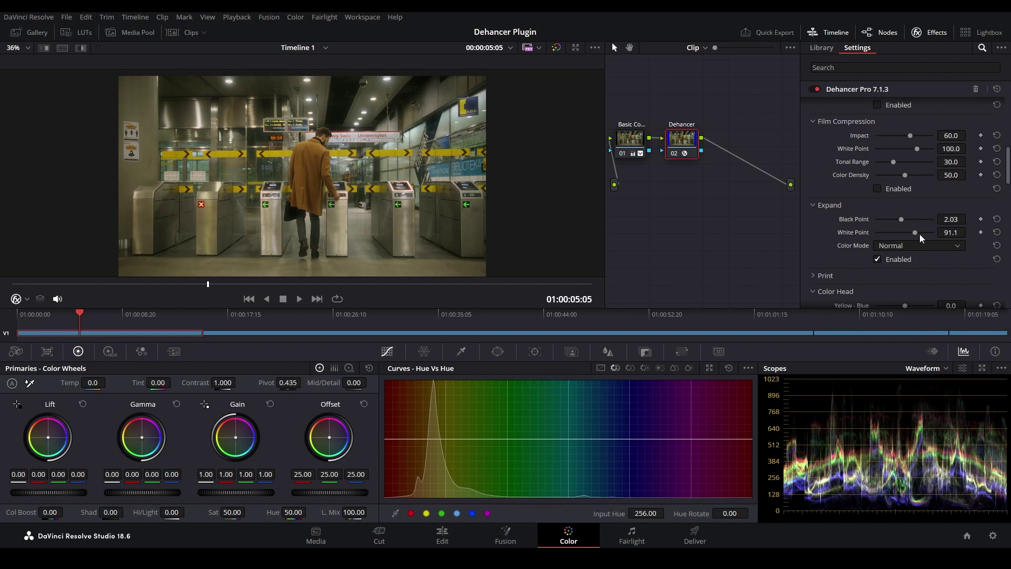
pyautogui.click(835, 205)
pyautogui.scroll(-5, 835, 206)
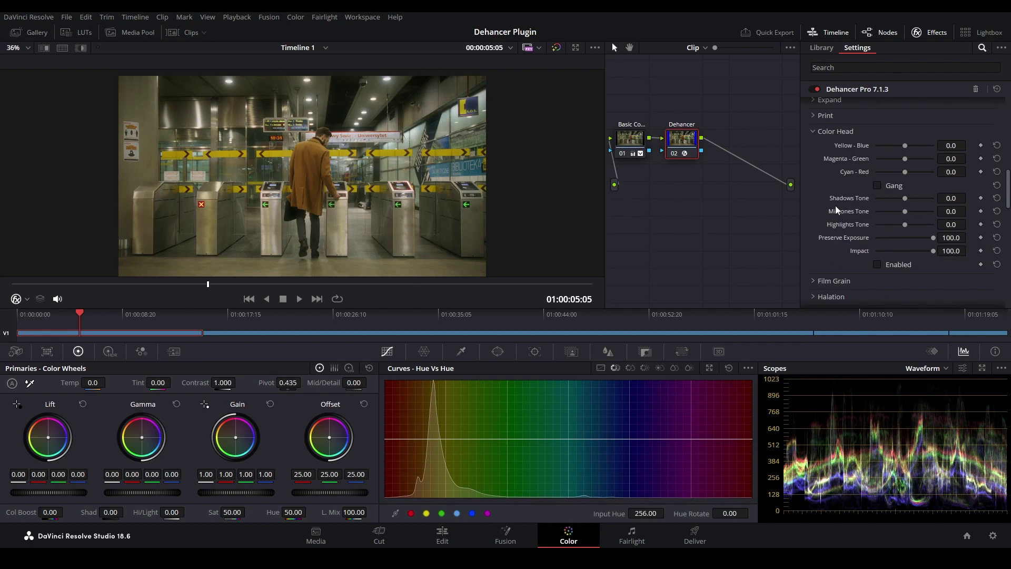
pyautogui.scroll(-4, 835, 205)
pyautogui.scroll(-4, 835, 209)
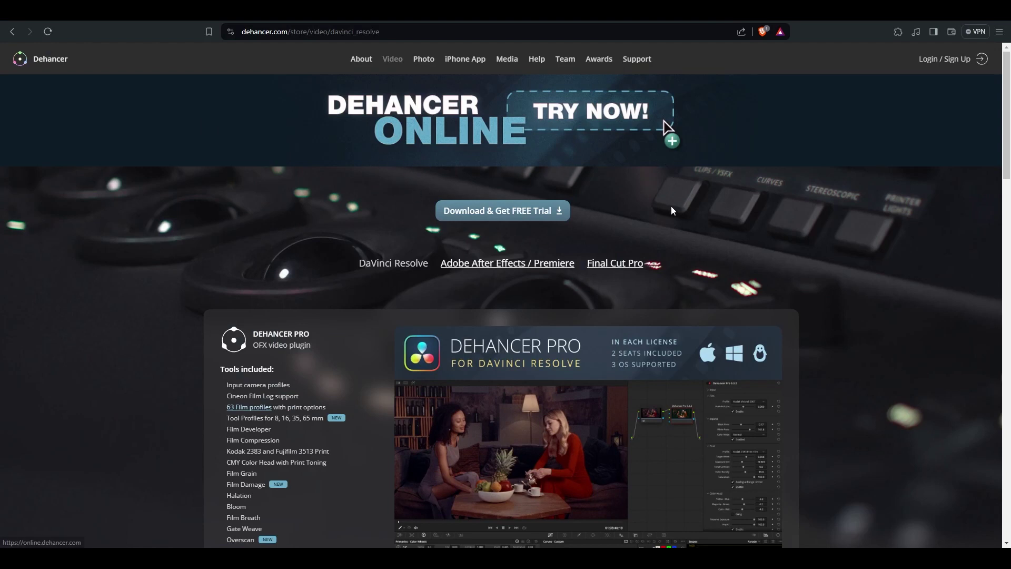
# Switch to the browser and examine the tools and license prices of the DaVinci Resolve plugin editions on the Dehancer store page.
pyautogui.scroll(-6, 671, 207)
pyautogui.scroll(-2, 671, 216)
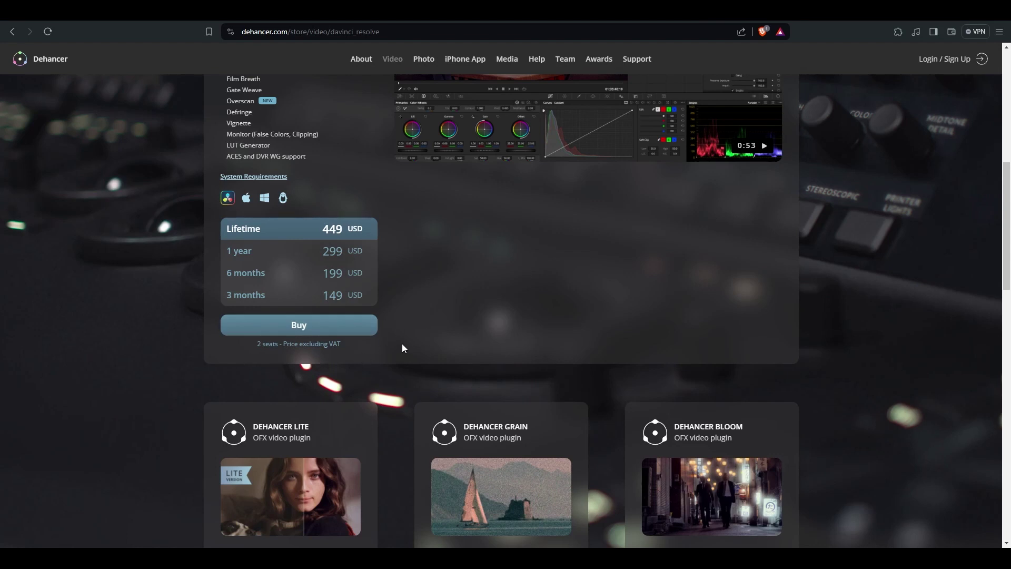
pyautogui.scroll(-2, 402, 344)
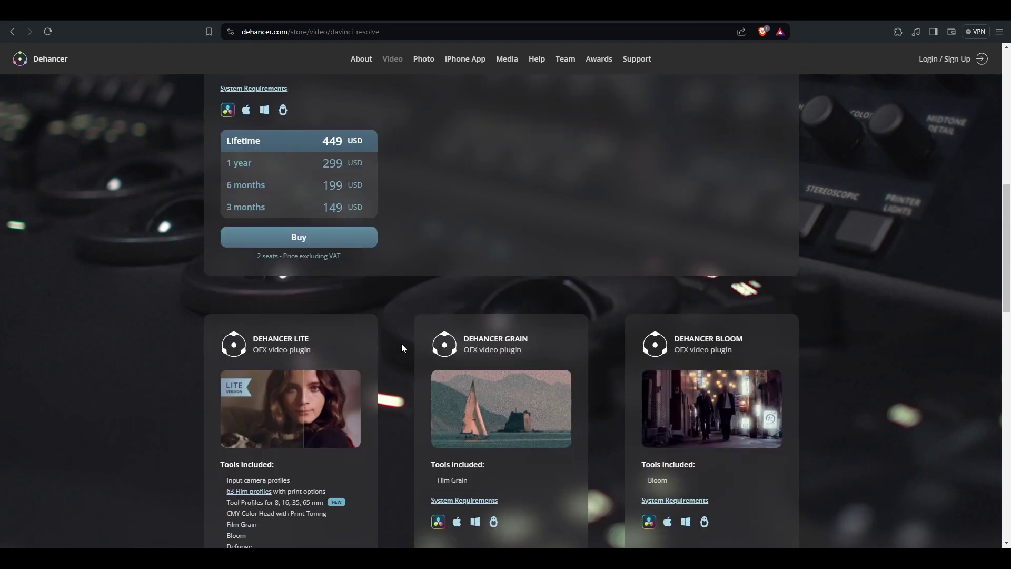
pyautogui.scroll(-5, 401, 345)
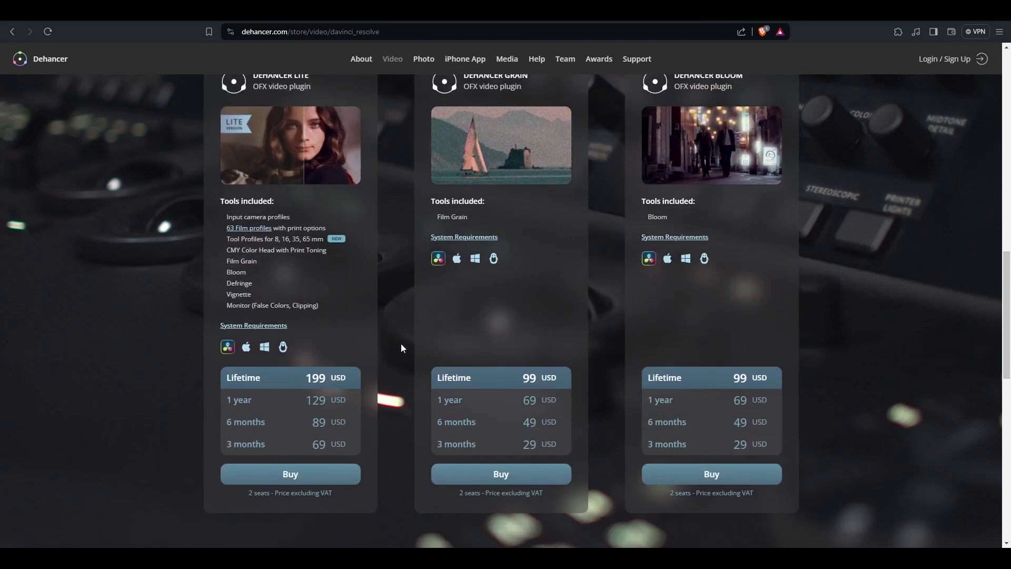
pyautogui.scroll(-8, 402, 348)
pyautogui.scroll(8, 401, 347)
pyautogui.scroll(-7, 898, 270)
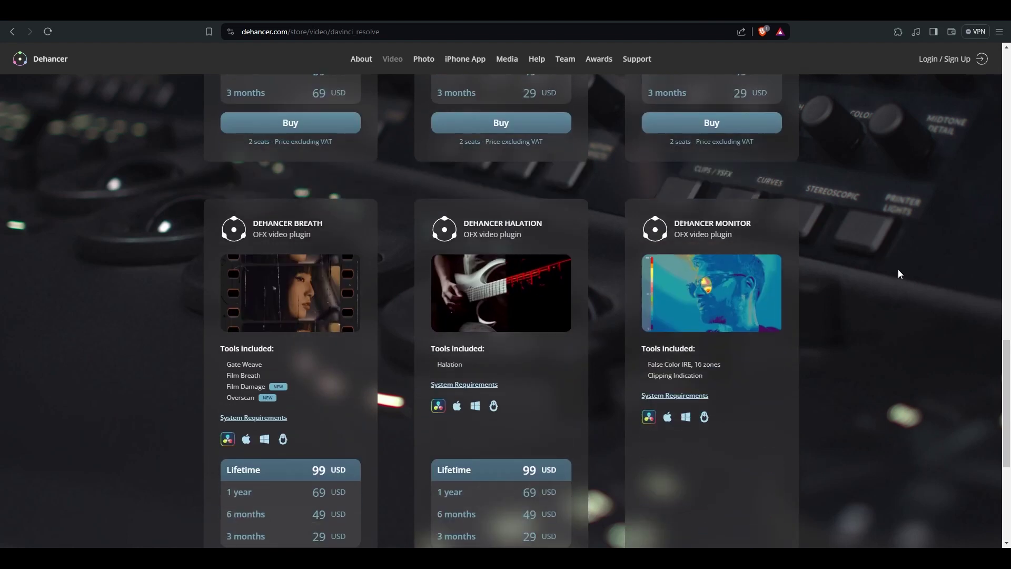
pyautogui.scroll(-2, 900, 274)
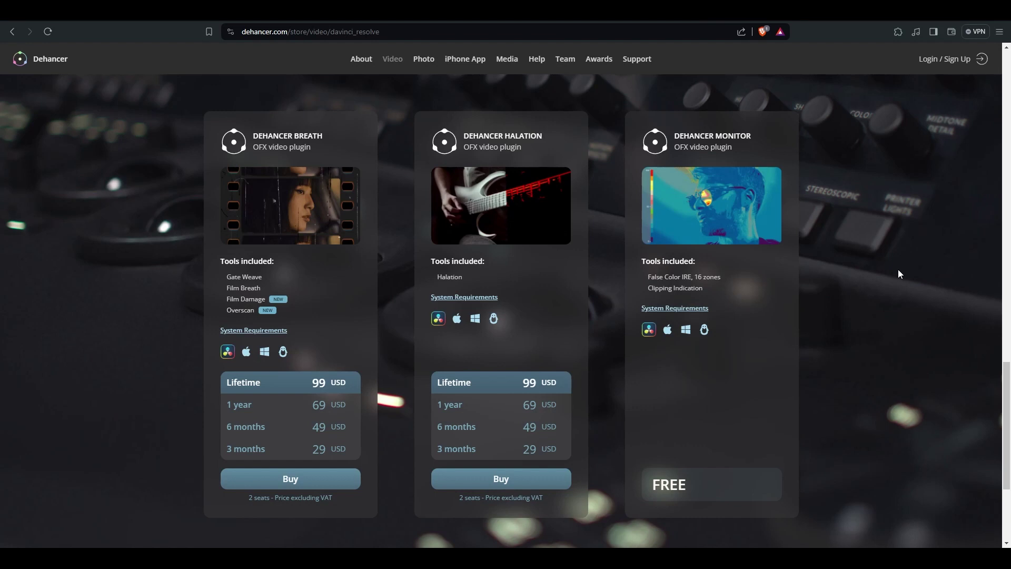